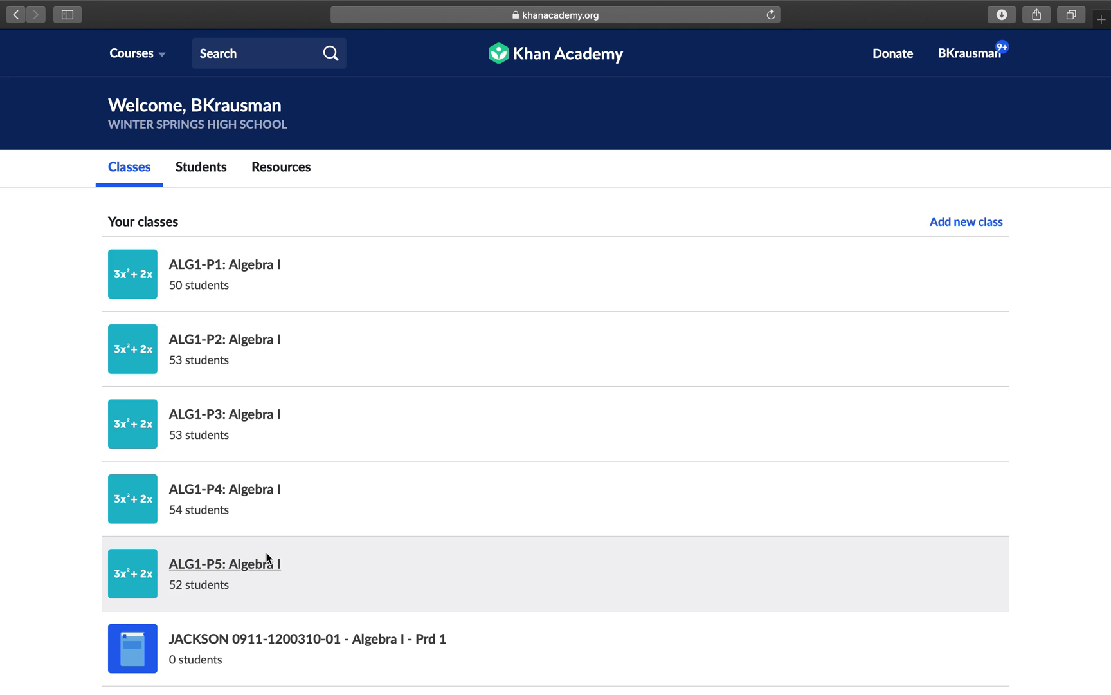
Step: Add a new class named 'EXAMPLE' and continue to its course selection
{"action": "scroll", "coordinate": [268, 555], "scroll_direction": "down", "scroll_amount": 5}
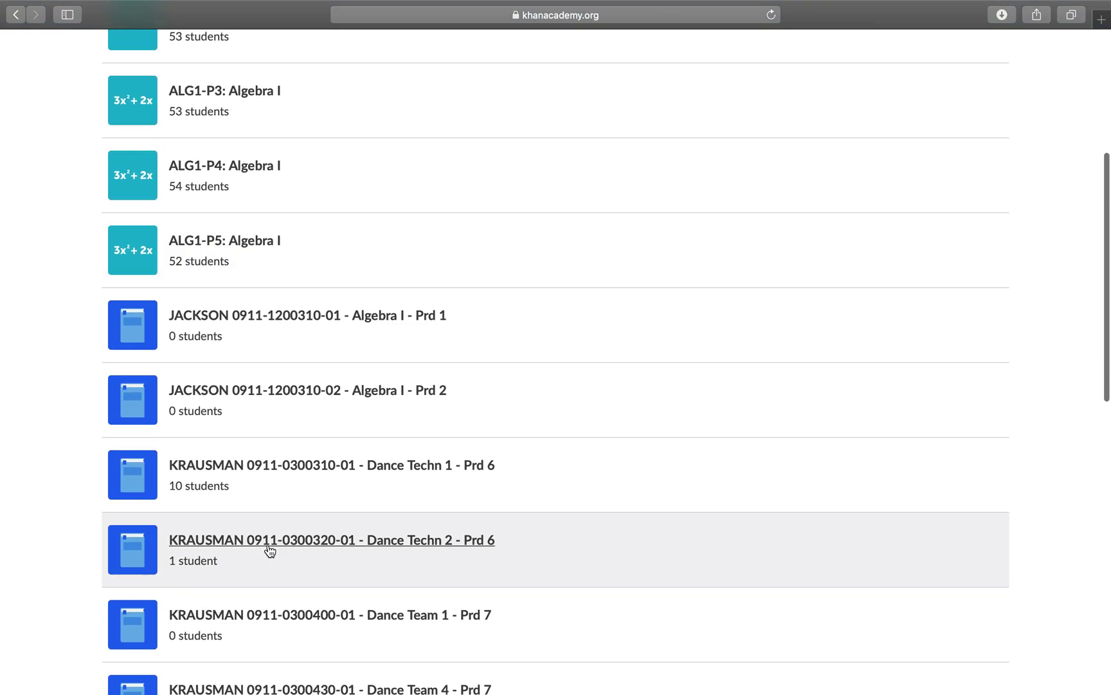
{"action": "scroll", "coordinate": [269, 550], "scroll_direction": "down", "scroll_amount": 3}
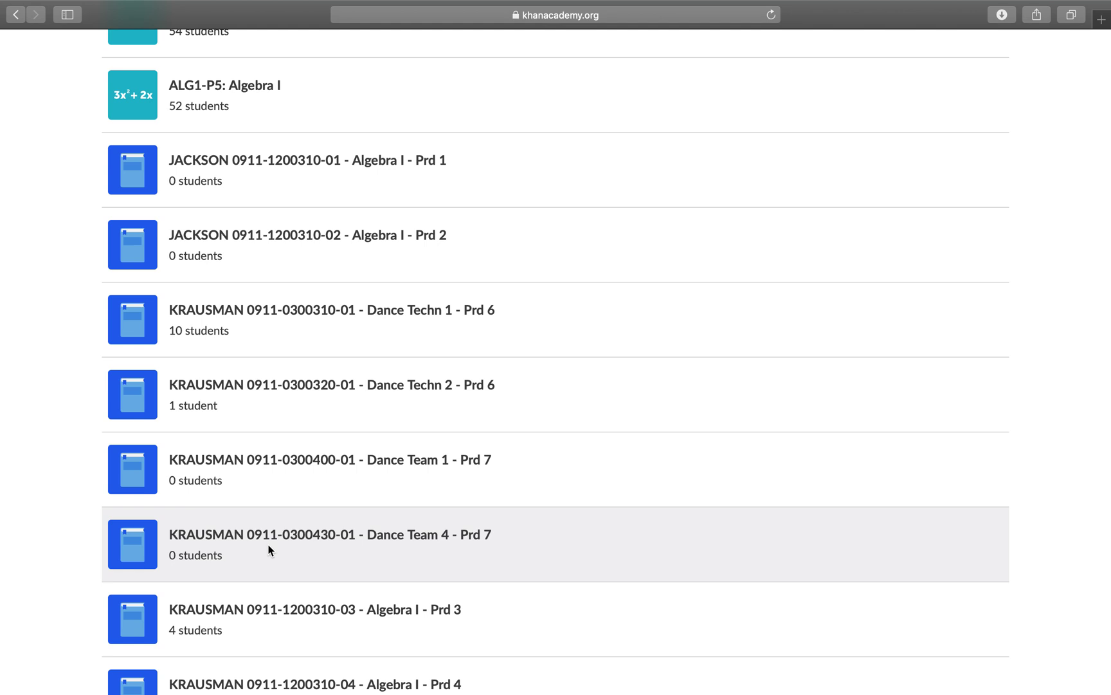
{"action": "scroll", "coordinate": [269, 550], "scroll_direction": "up", "scroll_amount": 3}
{"action": "scroll", "coordinate": [269, 550], "scroll_direction": "down", "scroll_amount": 5}
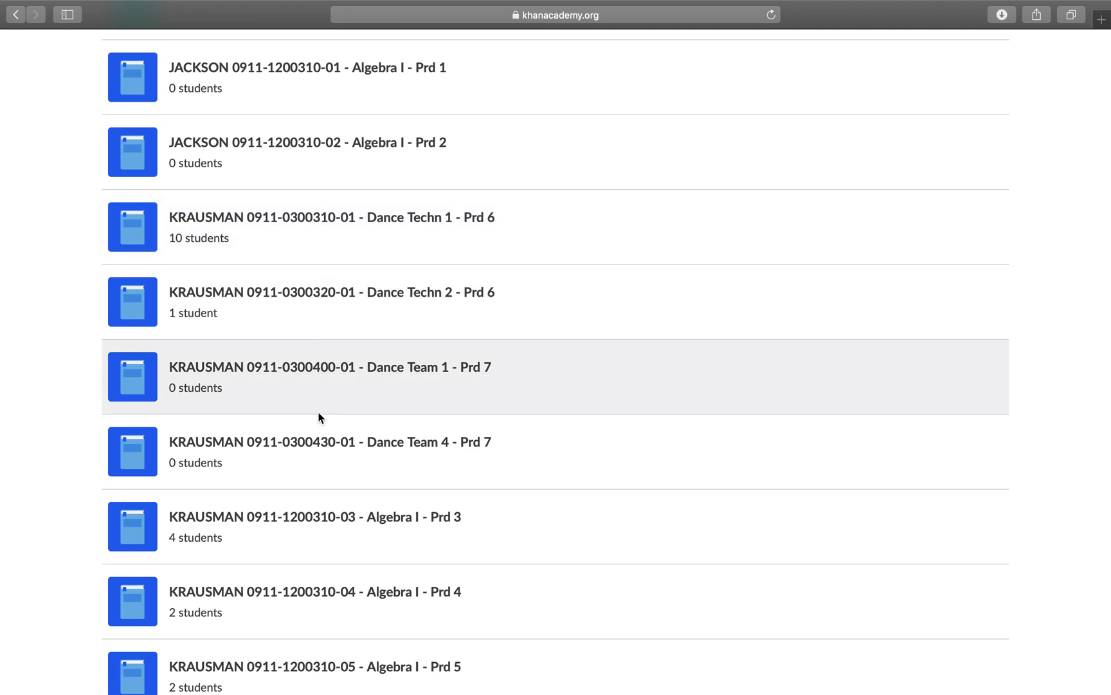
{"action": "scroll", "coordinate": [320, 420], "scroll_direction": "down", "scroll_amount": 1}
{"action": "scroll", "coordinate": [319, 419], "scroll_direction": "down", "scroll_amount": 1}
{"action": "scroll", "coordinate": [319, 419], "scroll_direction": "up", "scroll_amount": 8}
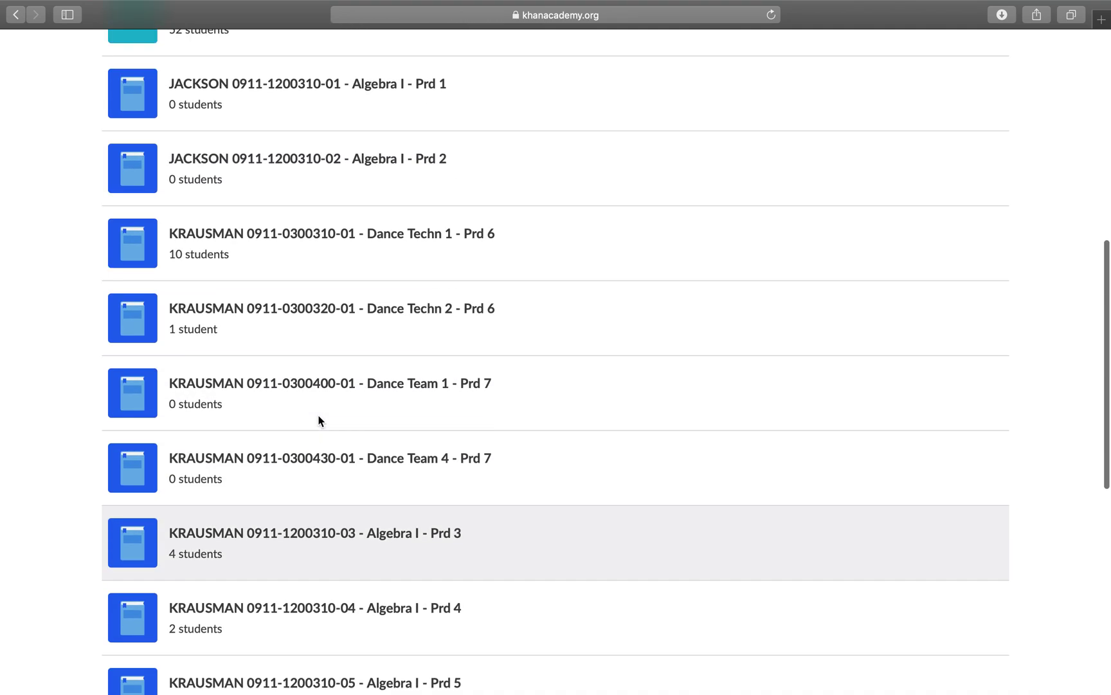
{"action": "scroll", "coordinate": [319, 419], "scroll_direction": "up", "scroll_amount": 2}
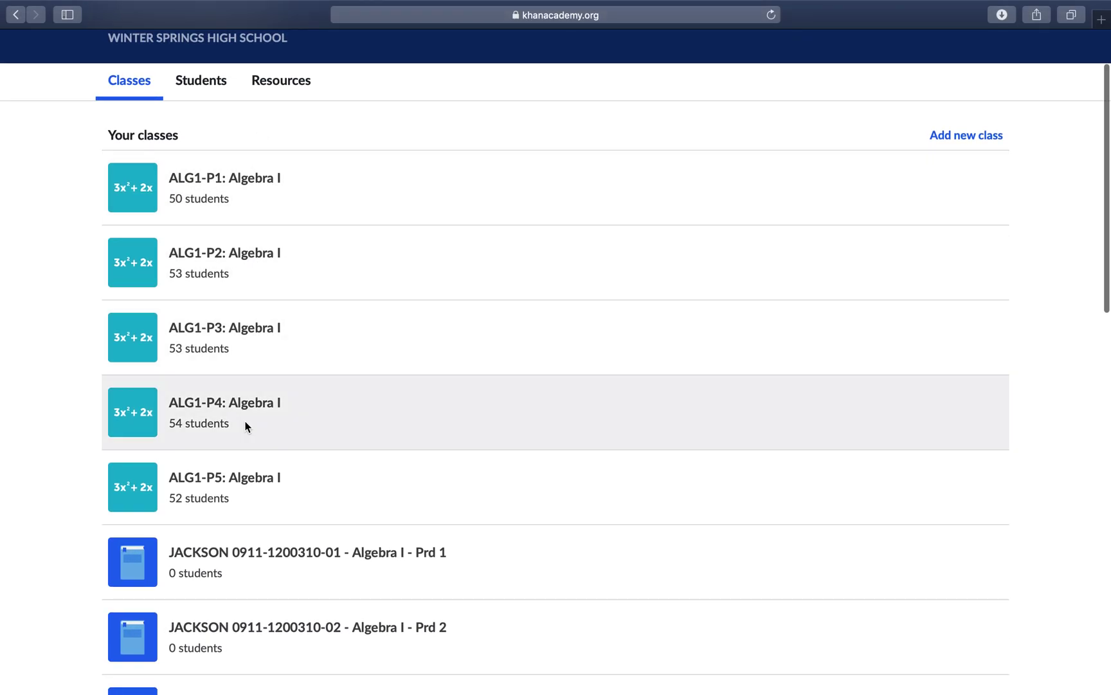
{"action": "scroll", "coordinate": [303, 449], "scroll_direction": "down", "scroll_amount": 6}
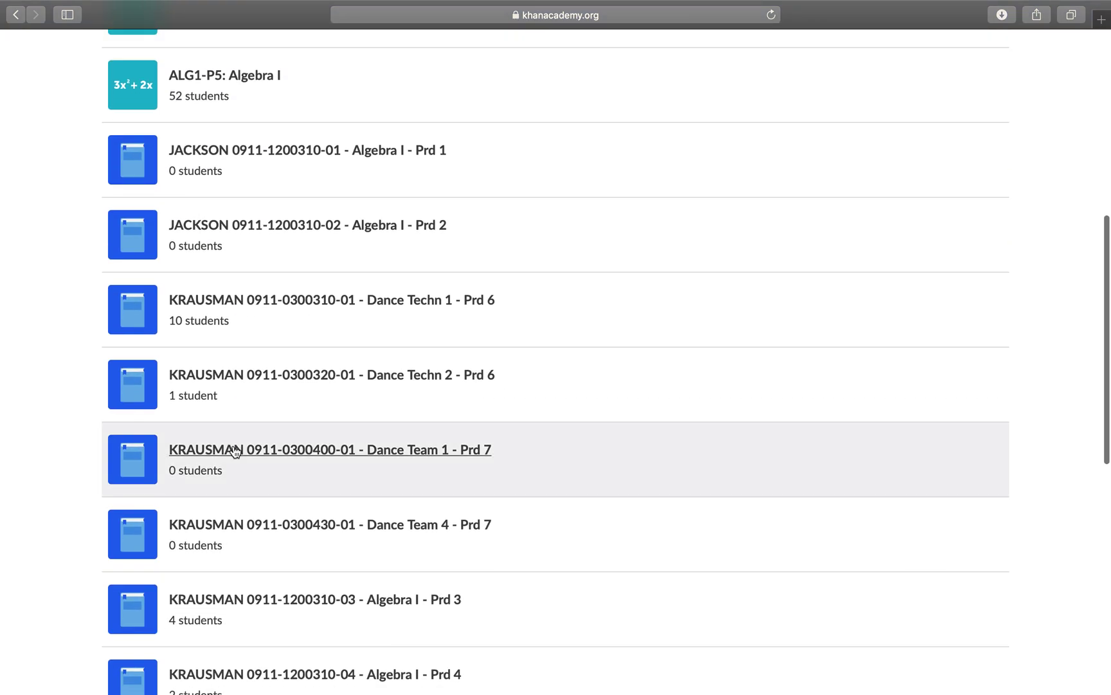
{"action": "scroll", "coordinate": [233, 451], "scroll_direction": "up", "scroll_amount": 7}
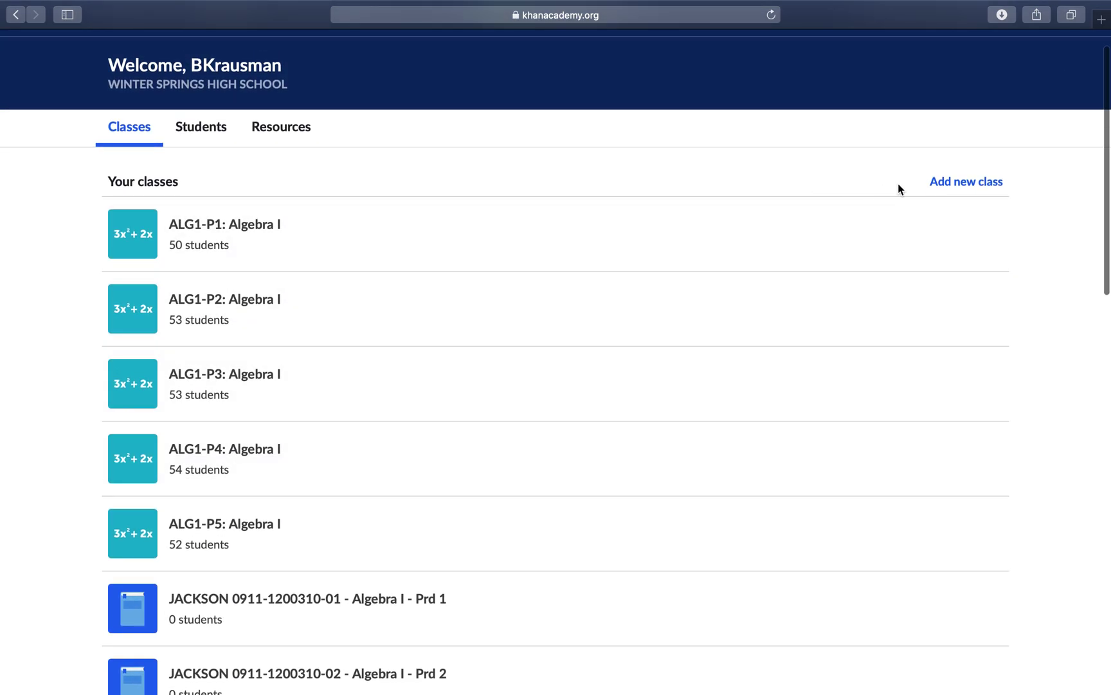
{"action": "left_click", "coordinate": [966, 186]}
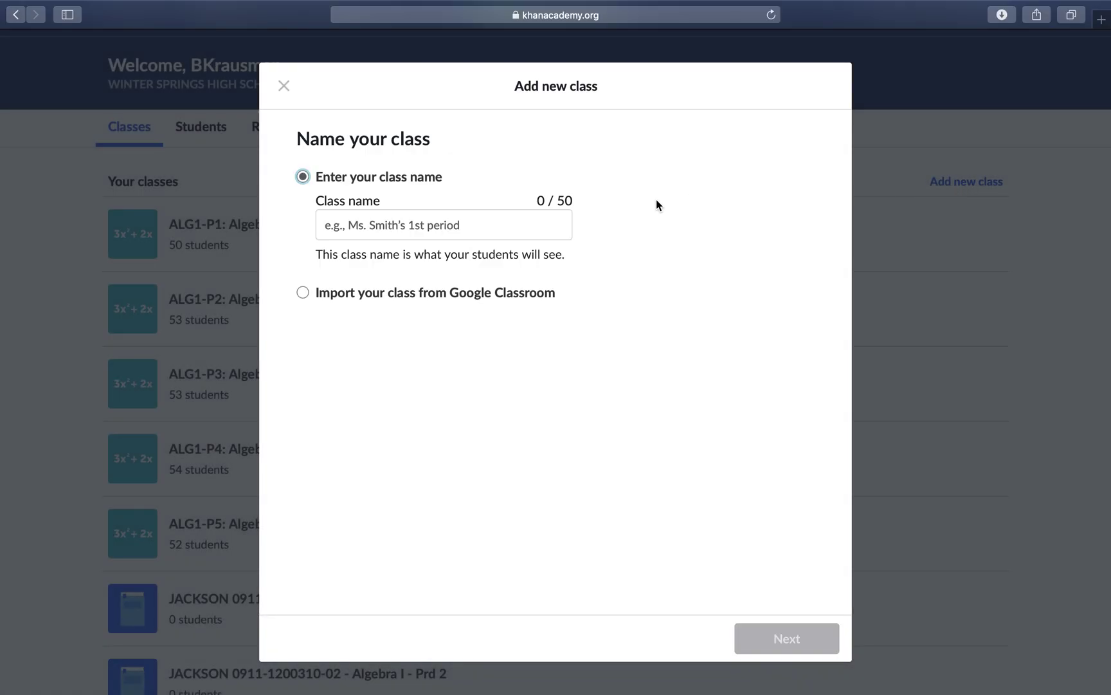
{"action": "left_click", "coordinate": [453, 226]}
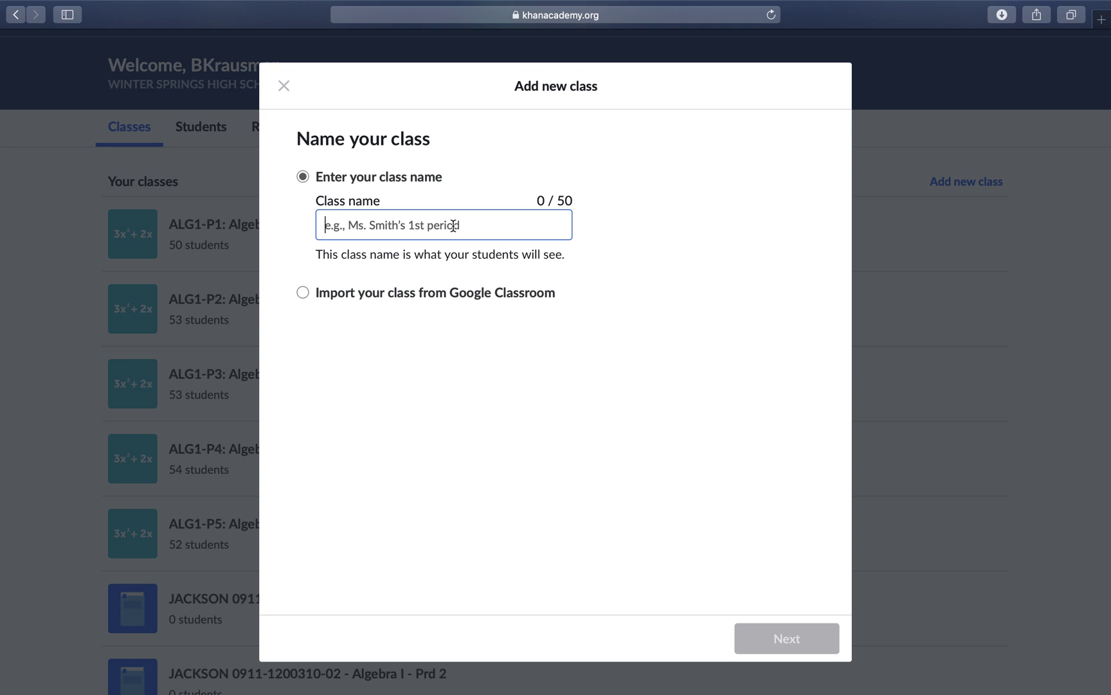
{"action": "type", "text": "EX"}
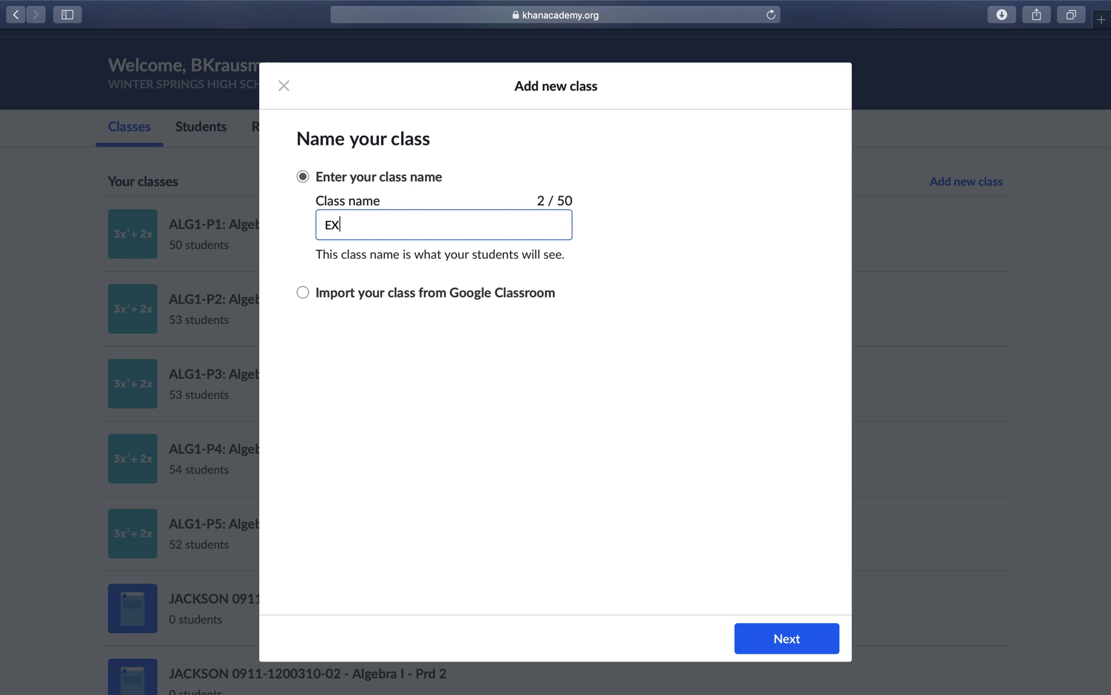
{"action": "type", "text": "AMPLE"}
{"action": "left_click", "coordinate": [774, 627]}
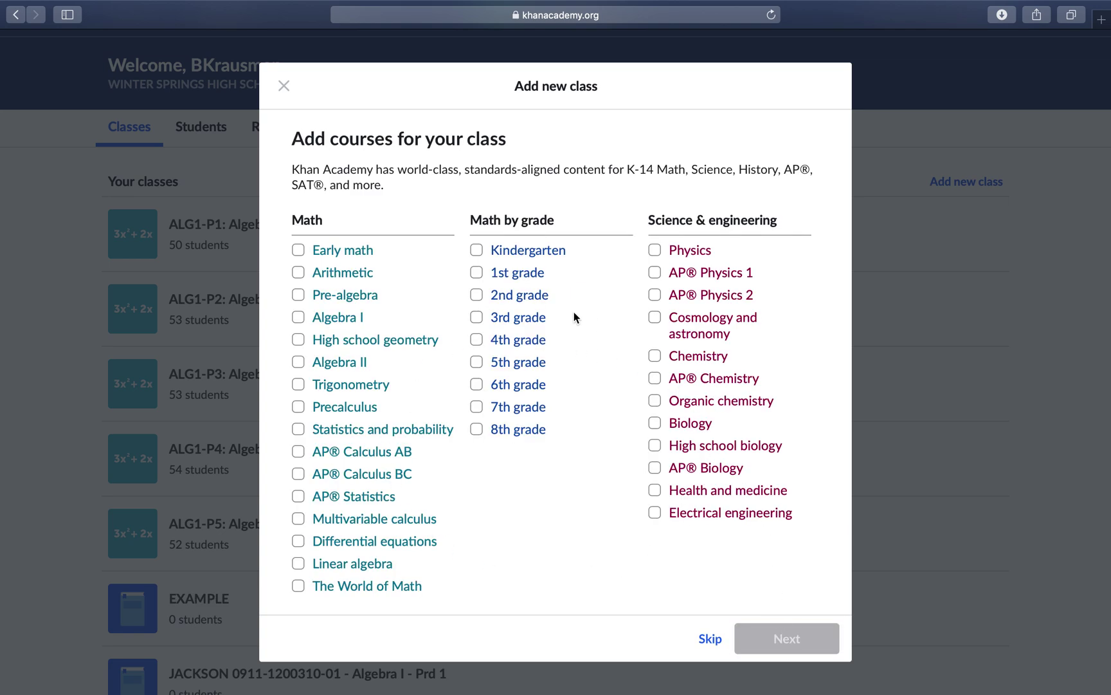
Step: Pick Algebra I as the EXAMPLE class's course and skip the Official SAT Practice tools
{"action": "scroll", "coordinate": [468, 365], "scroll_direction": "down", "scroll_amount": 5}
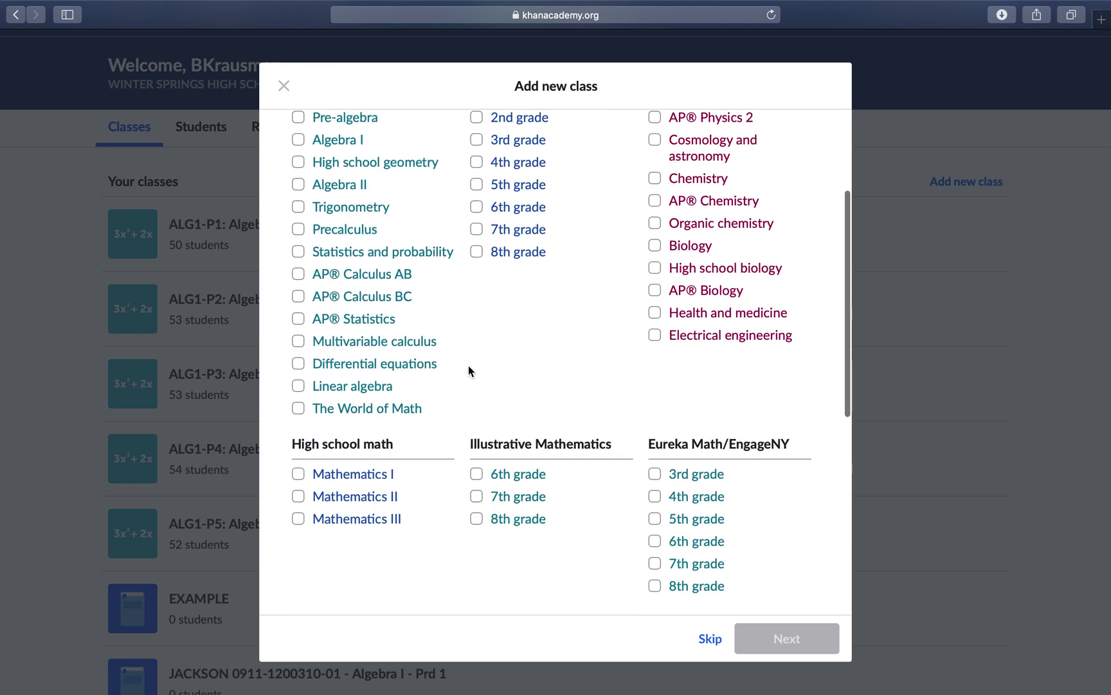
{"action": "scroll", "coordinate": [468, 365], "scroll_direction": "down", "scroll_amount": 3}
{"action": "scroll", "coordinate": [472, 367], "scroll_direction": "up", "scroll_amount": 8}
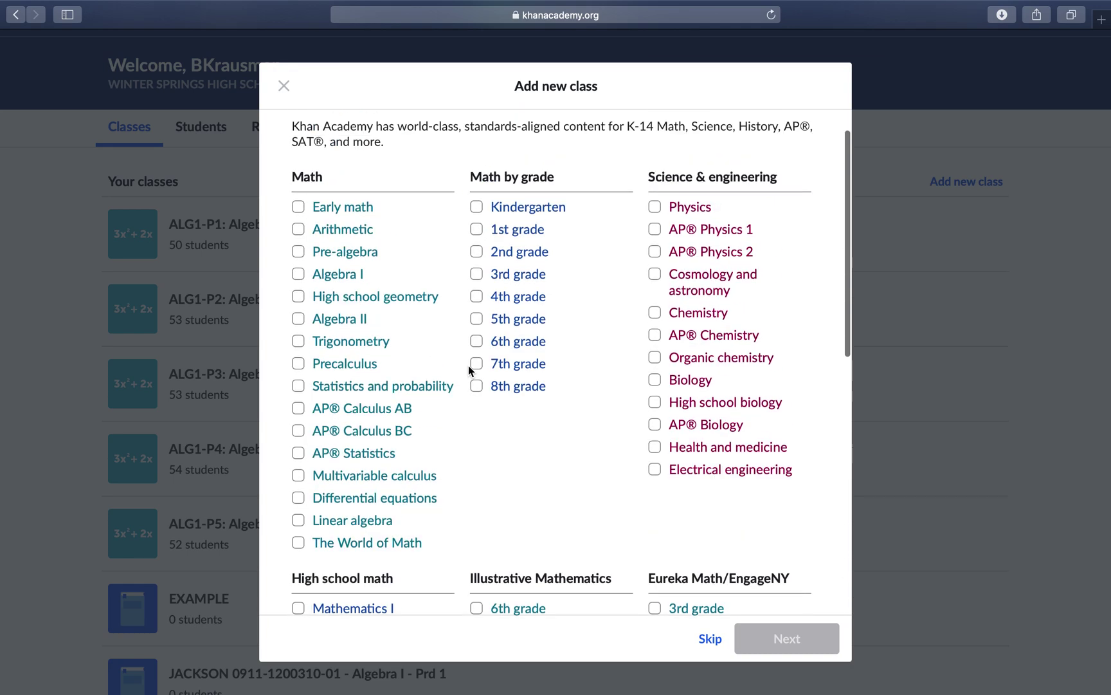
{"action": "left_click", "coordinate": [298, 317]}
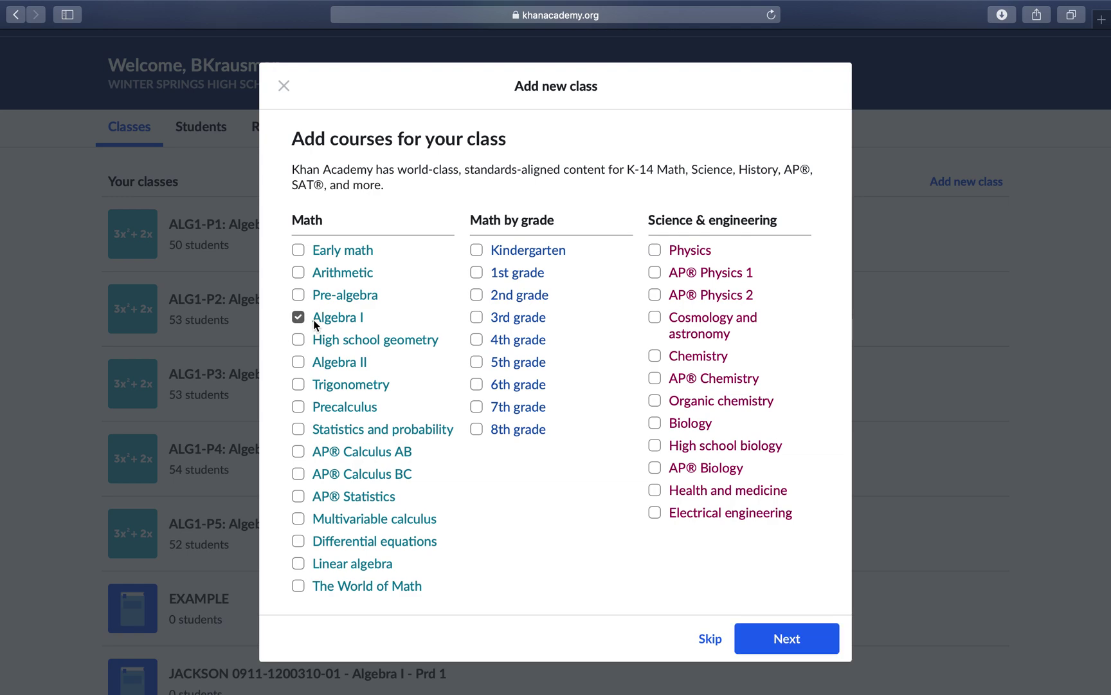
{"action": "left_click", "coordinate": [788, 641]}
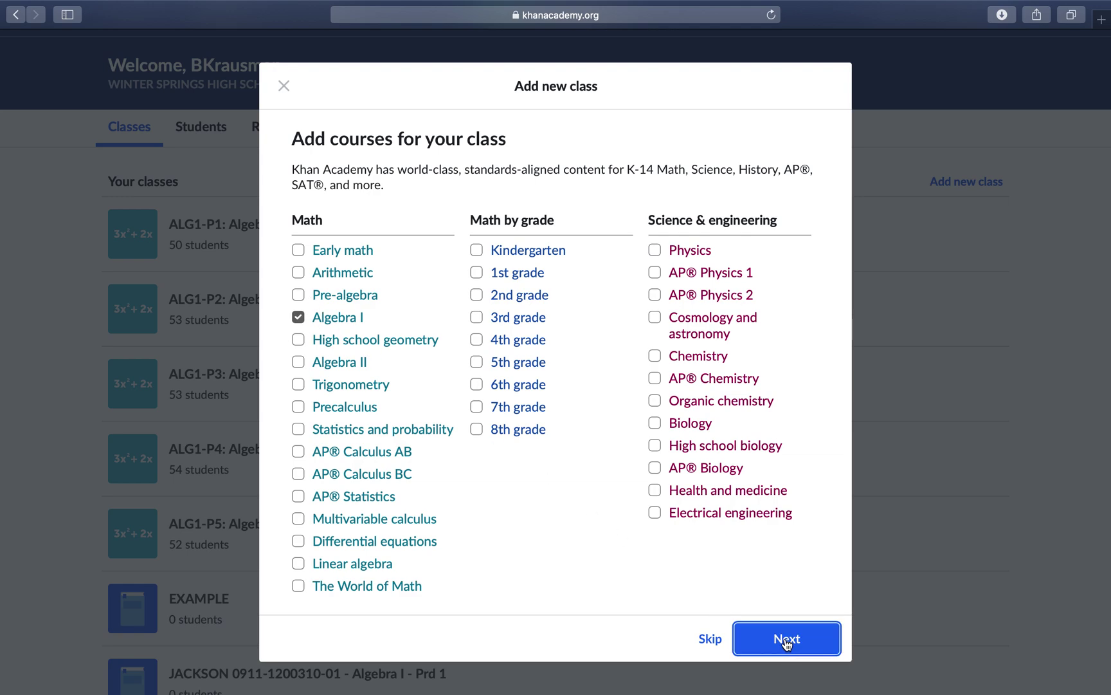
{"action": "left_click", "coordinate": [795, 642]}
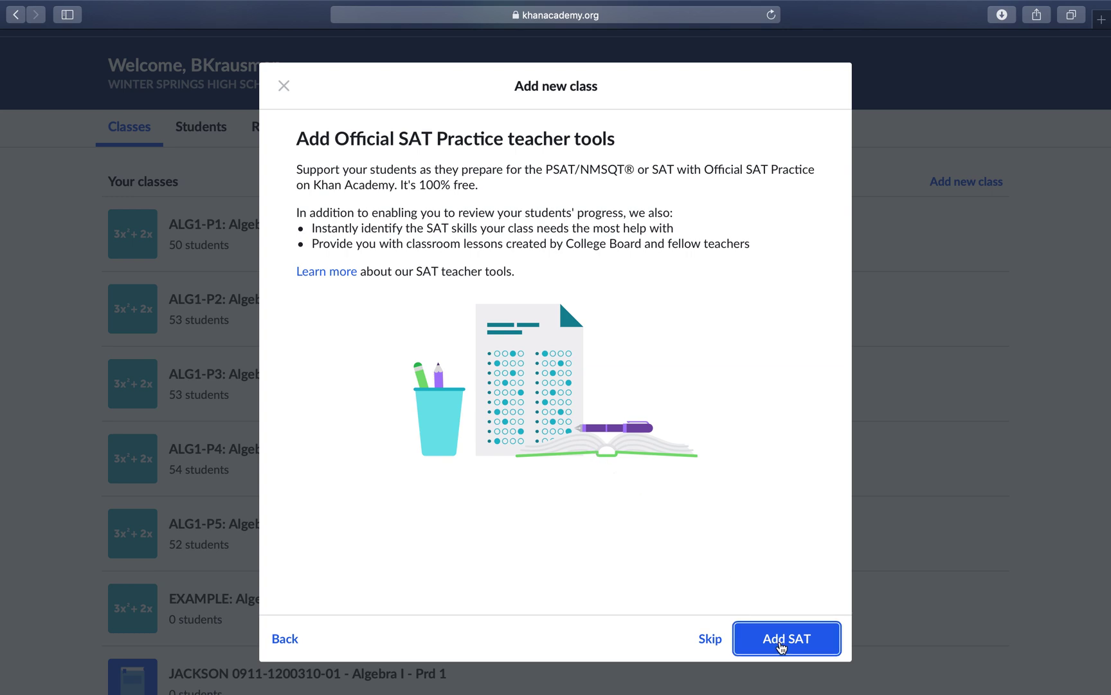
{"action": "left_click", "coordinate": [710, 641]}
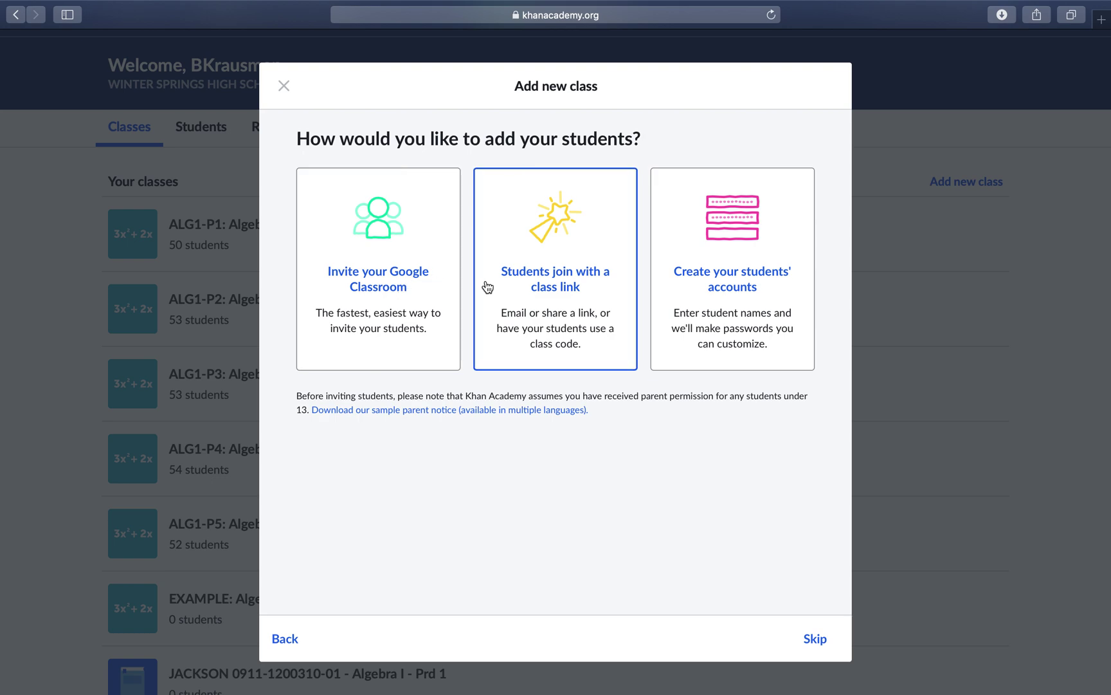
Step: Let students join with a class link, then copy the join link
{"action": "left_click", "coordinate": [545, 283]}
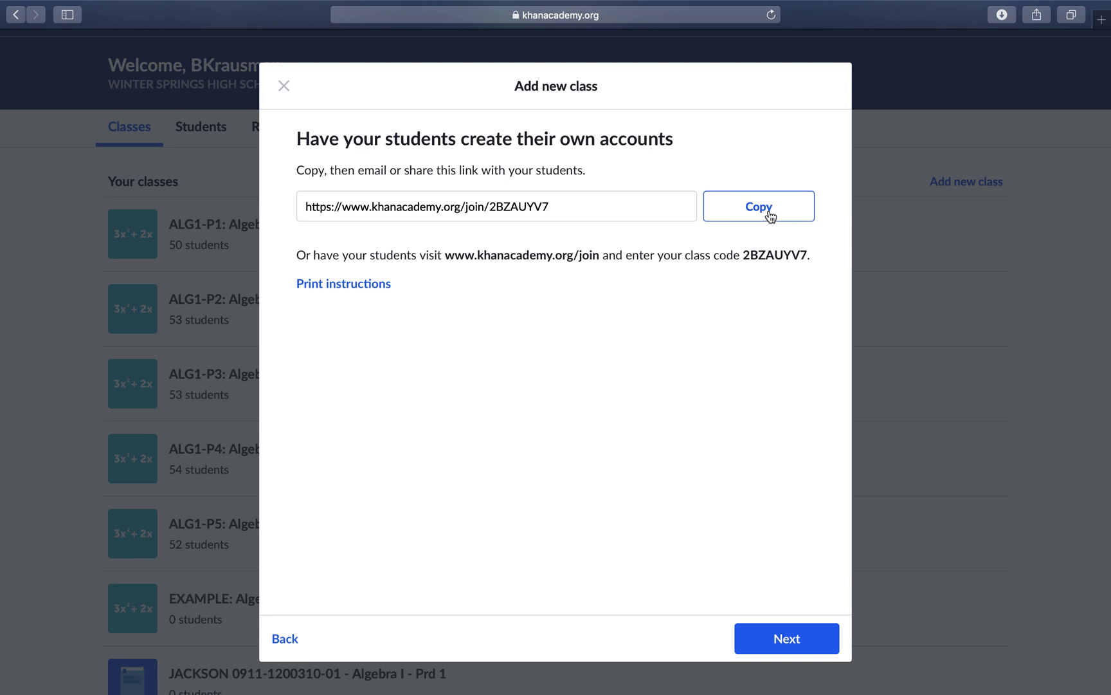
{"action": "left_click_drag", "start_coordinate": [557, 210], "coordinate": [493, 208]}
{"action": "key", "text": "super+c"}
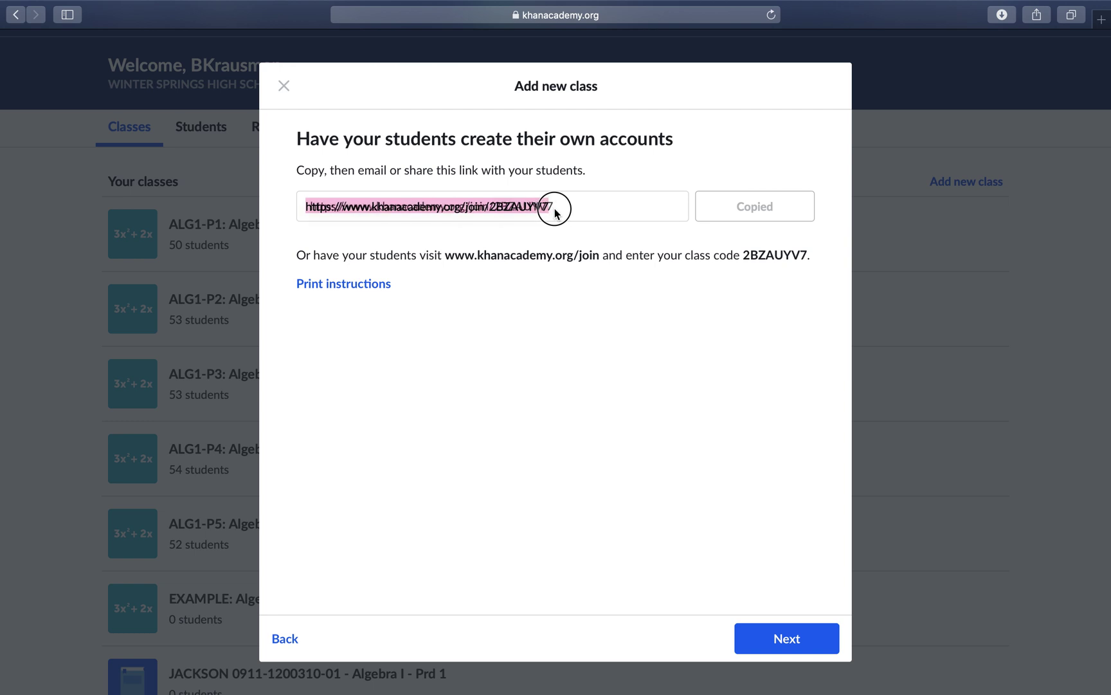
{"action": "left_click_drag", "start_coordinate": [808, 254], "coordinate": [746, 254]}
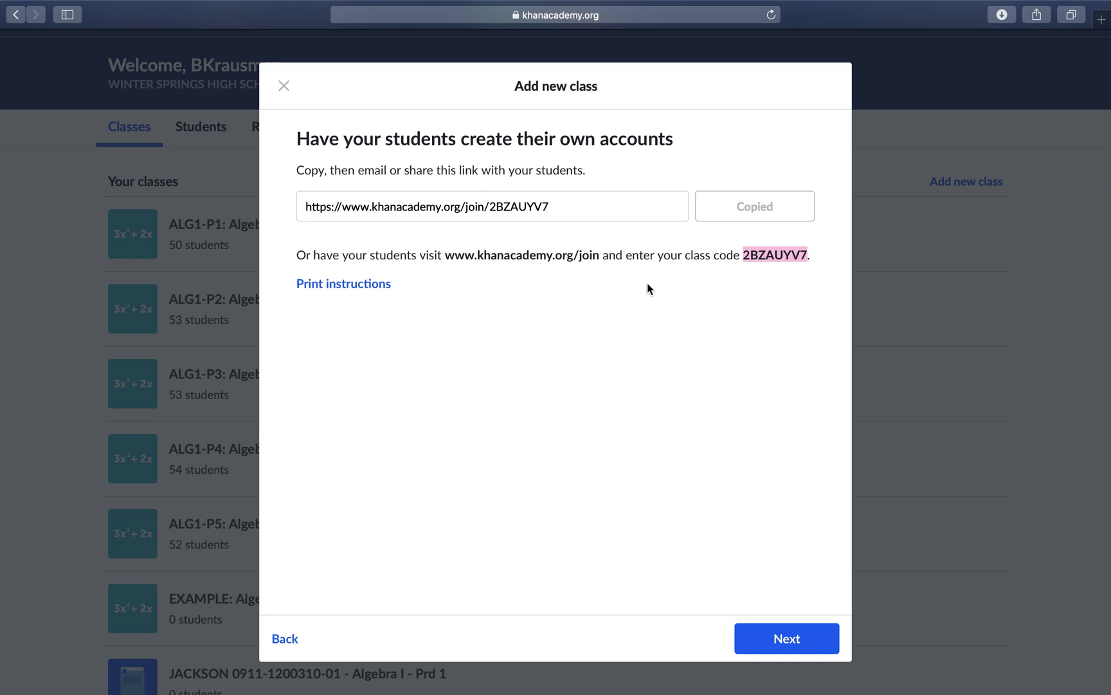
Step: View the printable join instructions, then return and finish creating the class
{"action": "left_click", "coordinate": [356, 287]}
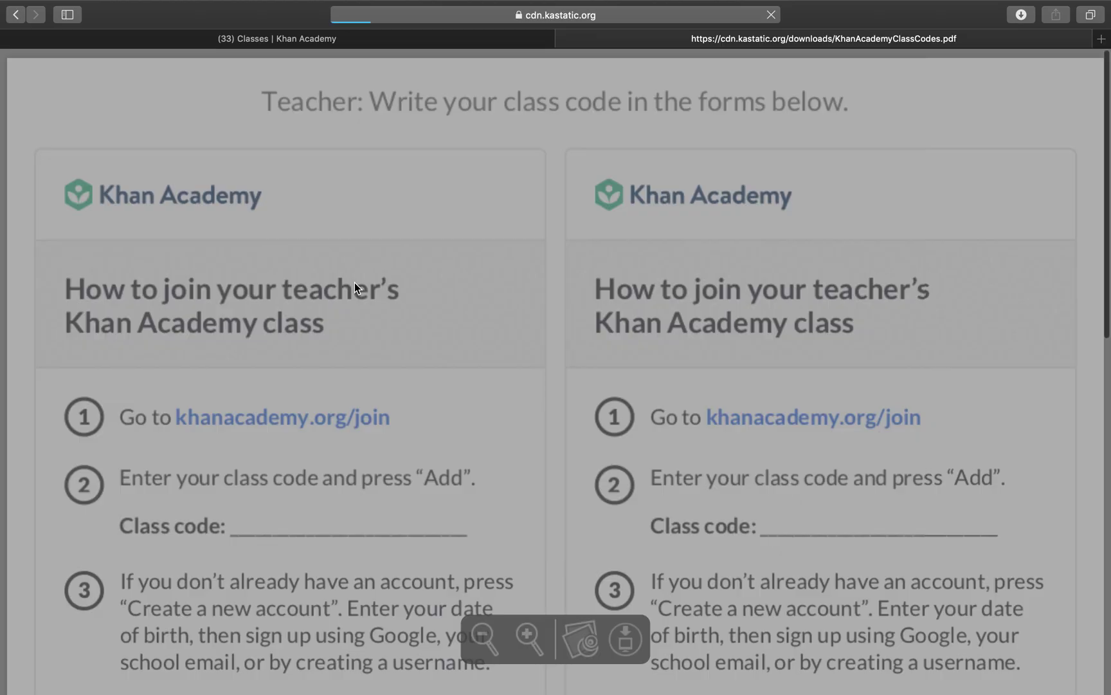
{"action": "scroll", "coordinate": [644, 407], "scroll_direction": "down", "scroll_amount": 4}
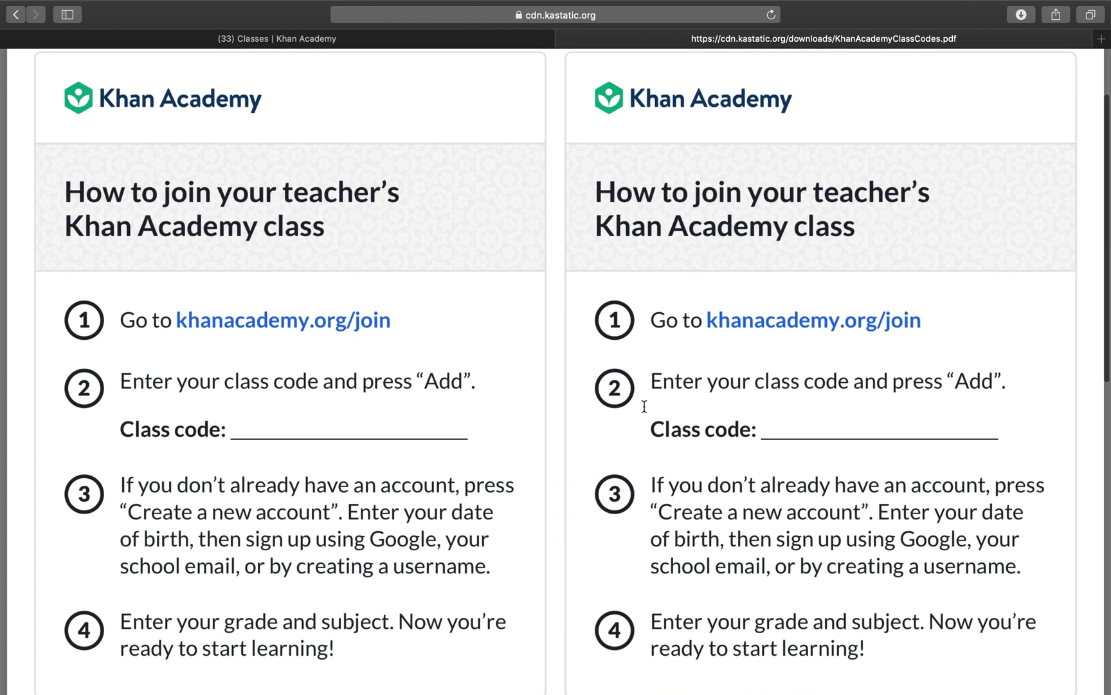
{"action": "scroll", "coordinate": [644, 406], "scroll_direction": "up", "scroll_amount": 2}
{"action": "scroll", "coordinate": [644, 406], "scroll_direction": "up", "scroll_amount": 1}
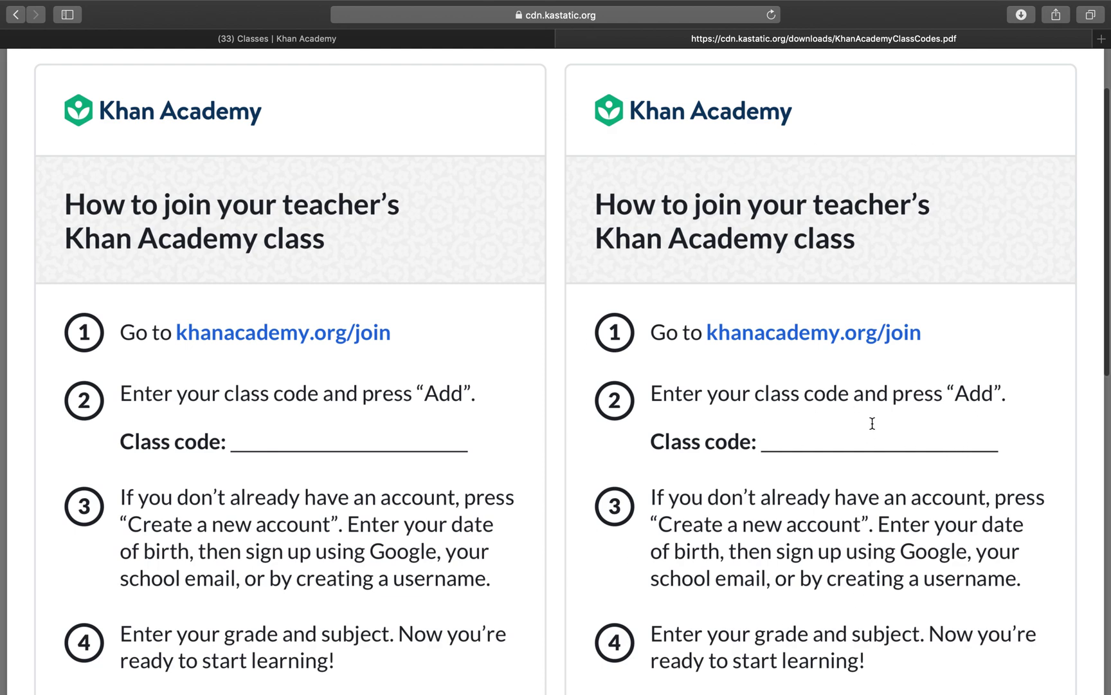
{"action": "left_click", "coordinate": [281, 39]}
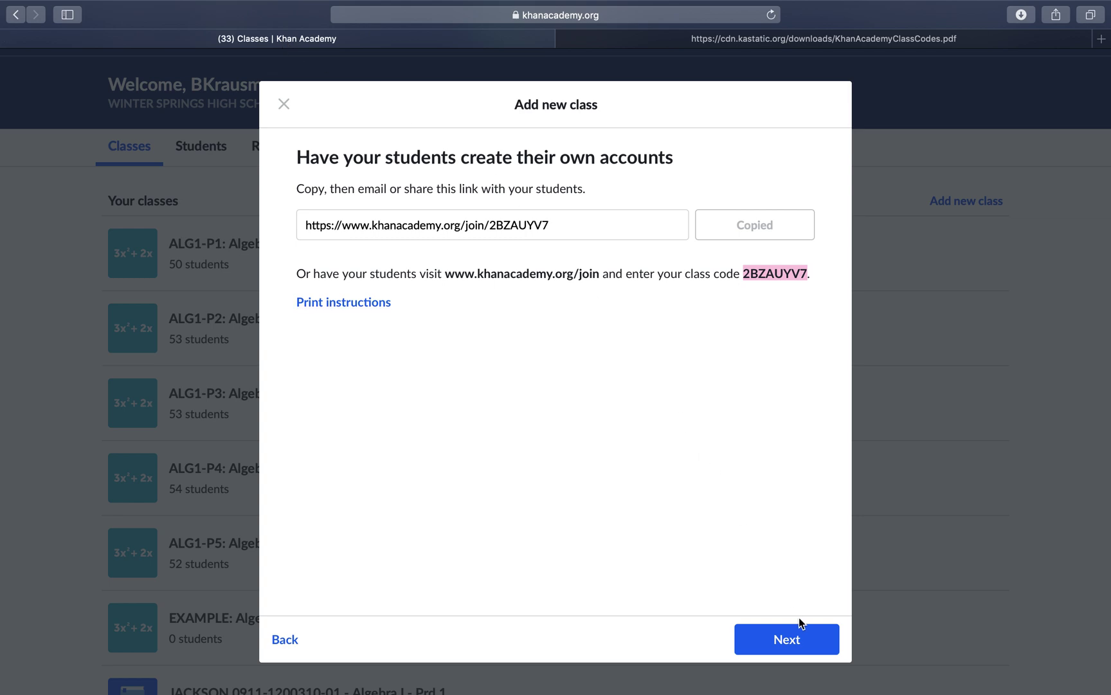
{"action": "left_click", "coordinate": [792, 637]}
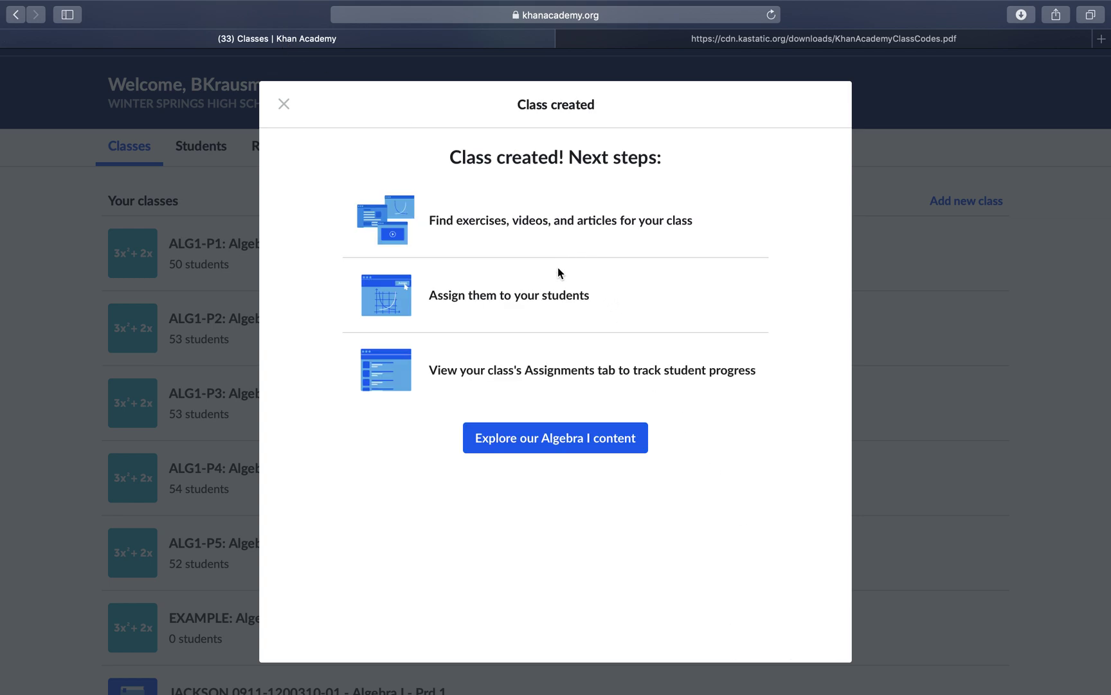
Step: Go to the learning home showing no assignments due and the Algebra I and AP® Calculus AB courses
{"action": "left_click", "coordinate": [540, 441]}
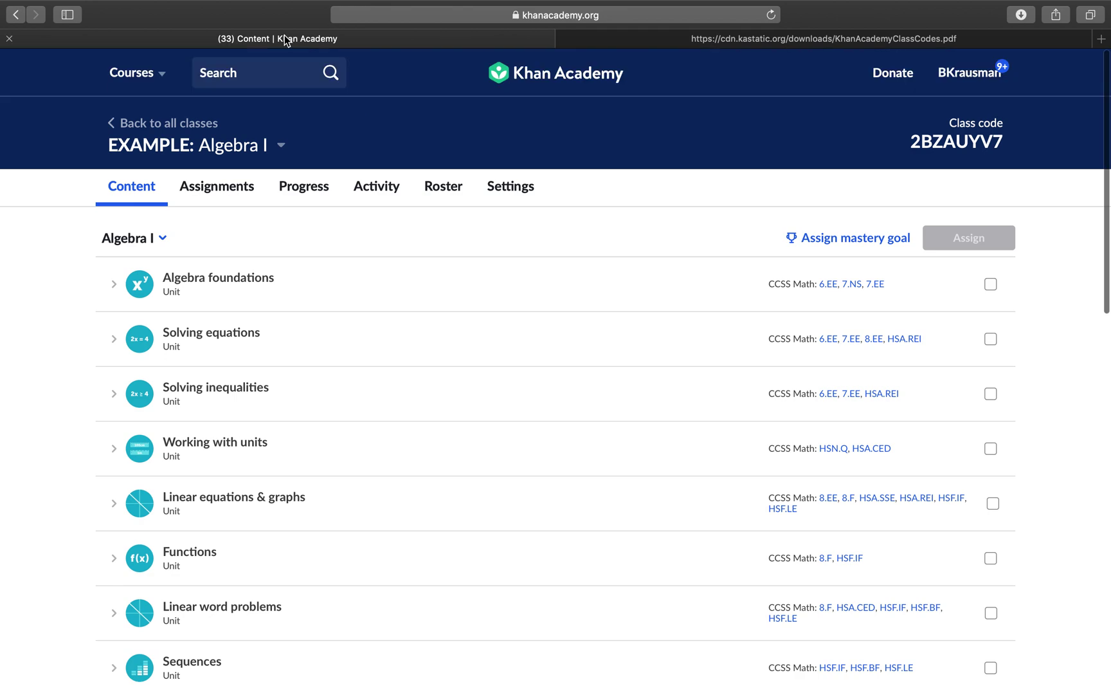
{"action": "left_click", "coordinate": [967, 71]}
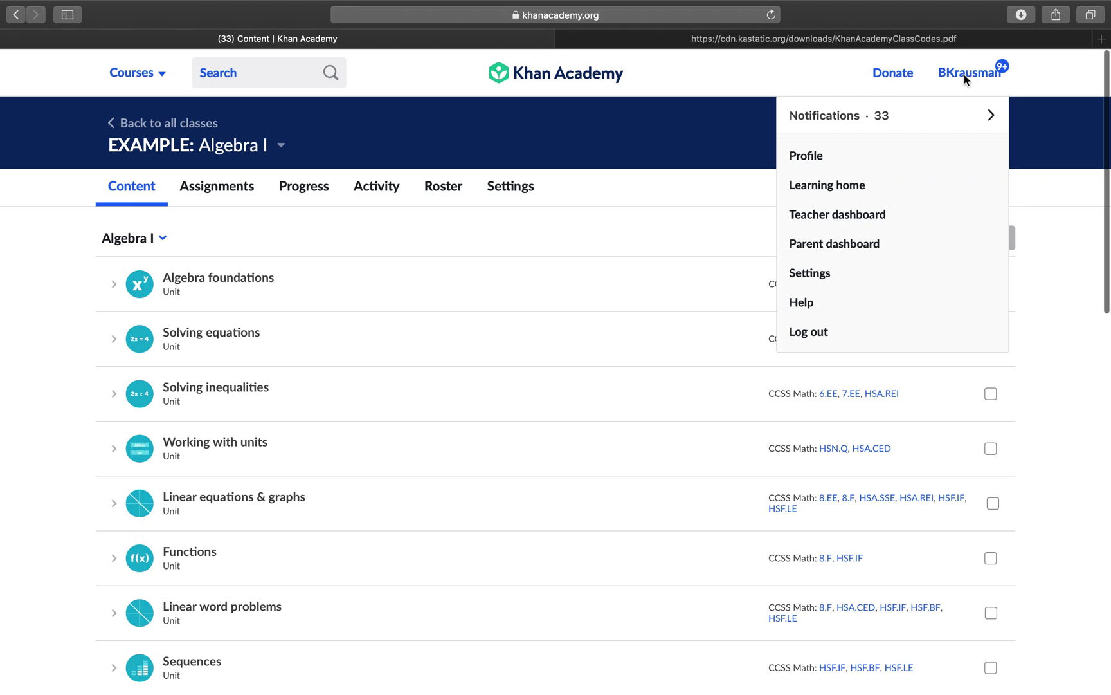
{"action": "left_click", "coordinate": [813, 188]}
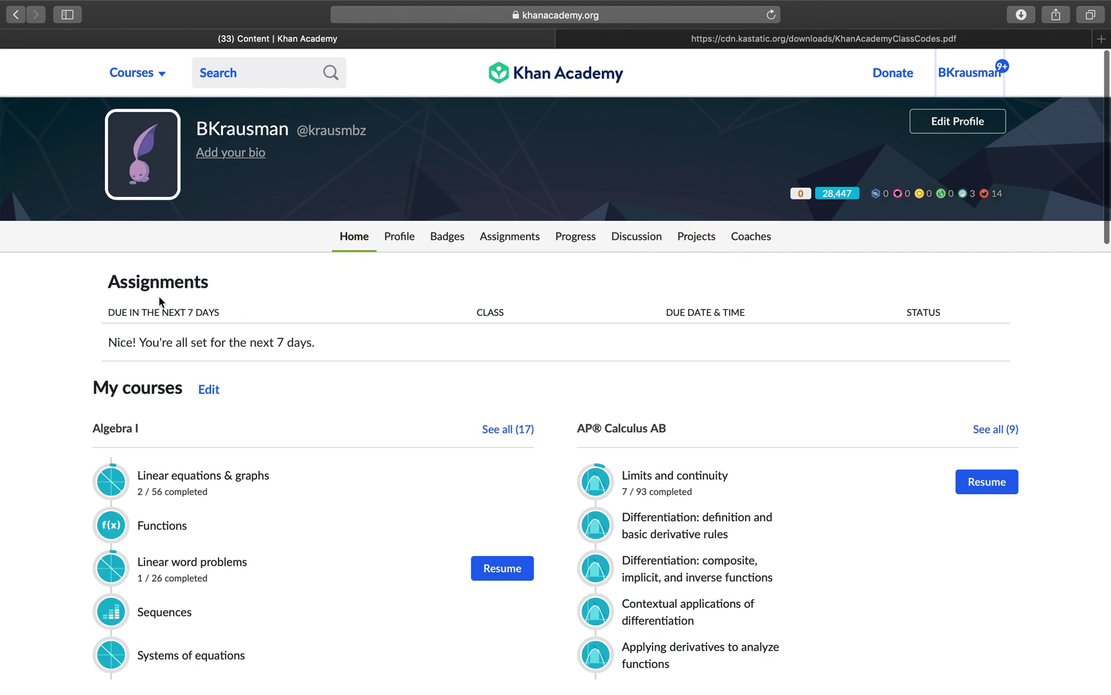
Step: Show Past assignments and browse the late ALG1-P4 items due Sep 6th
{"action": "left_click", "coordinate": [510, 244]}
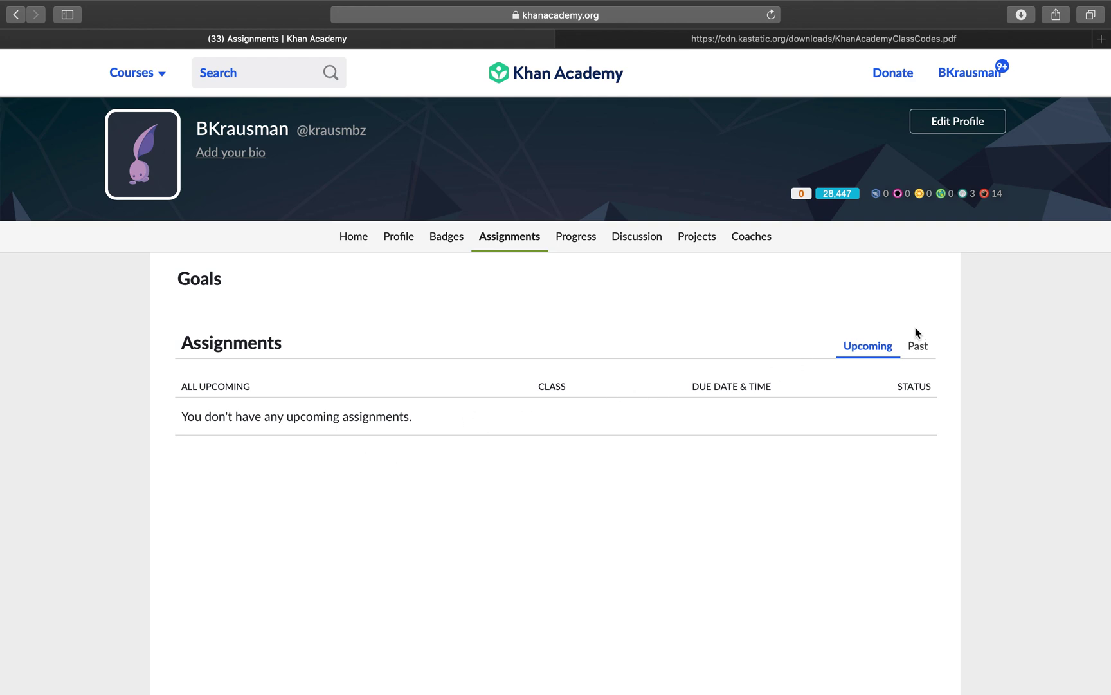
{"action": "left_click", "coordinate": [921, 350]}
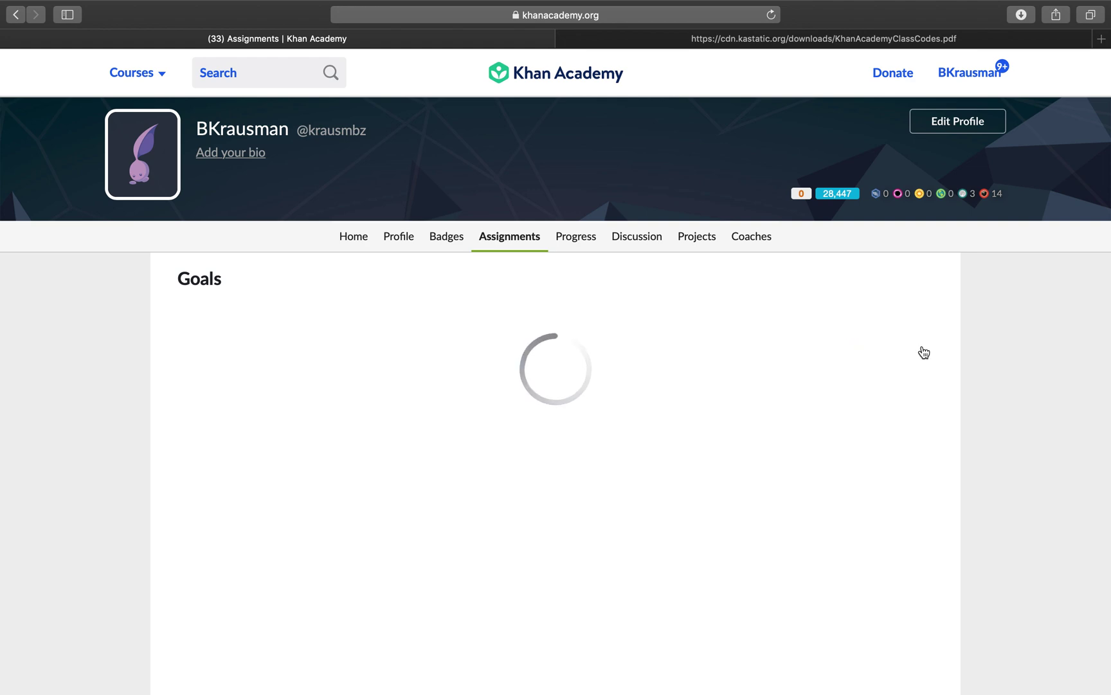
{"action": "scroll", "coordinate": [749, 495], "scroll_direction": "down", "scroll_amount": 2}
{"action": "scroll", "coordinate": [751, 495], "scroll_direction": "down", "scroll_amount": 3}
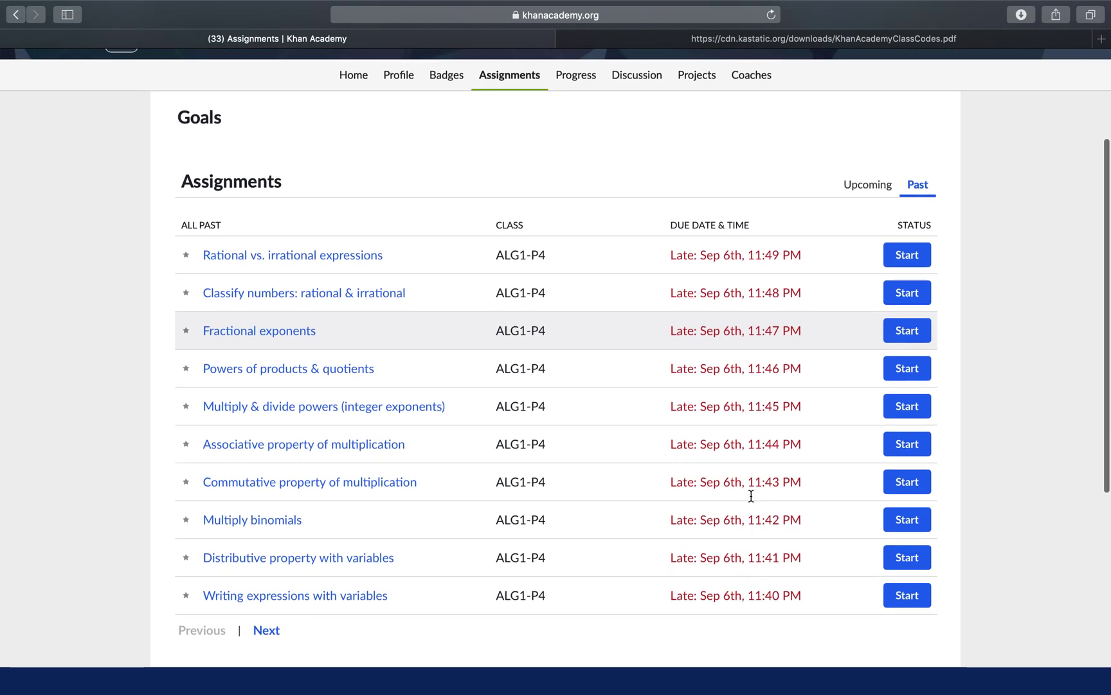
{"action": "scroll", "coordinate": [751, 495], "scroll_direction": "up", "scroll_amount": 5}
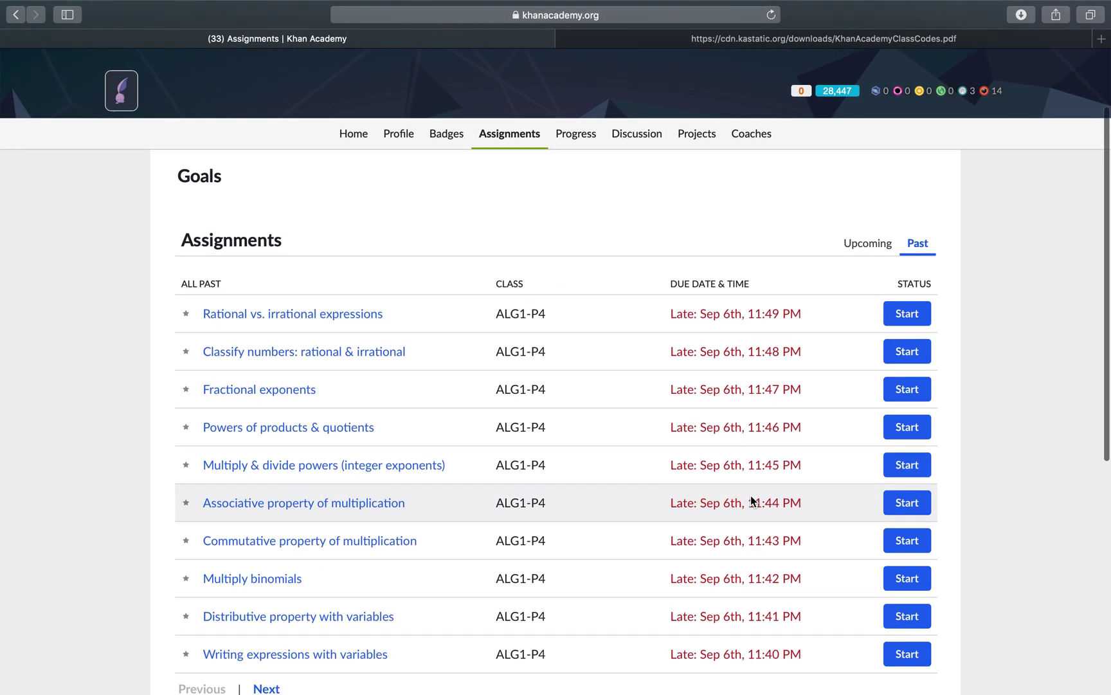
{"action": "scroll", "coordinate": [750, 495], "scroll_direction": "down", "scroll_amount": 5}
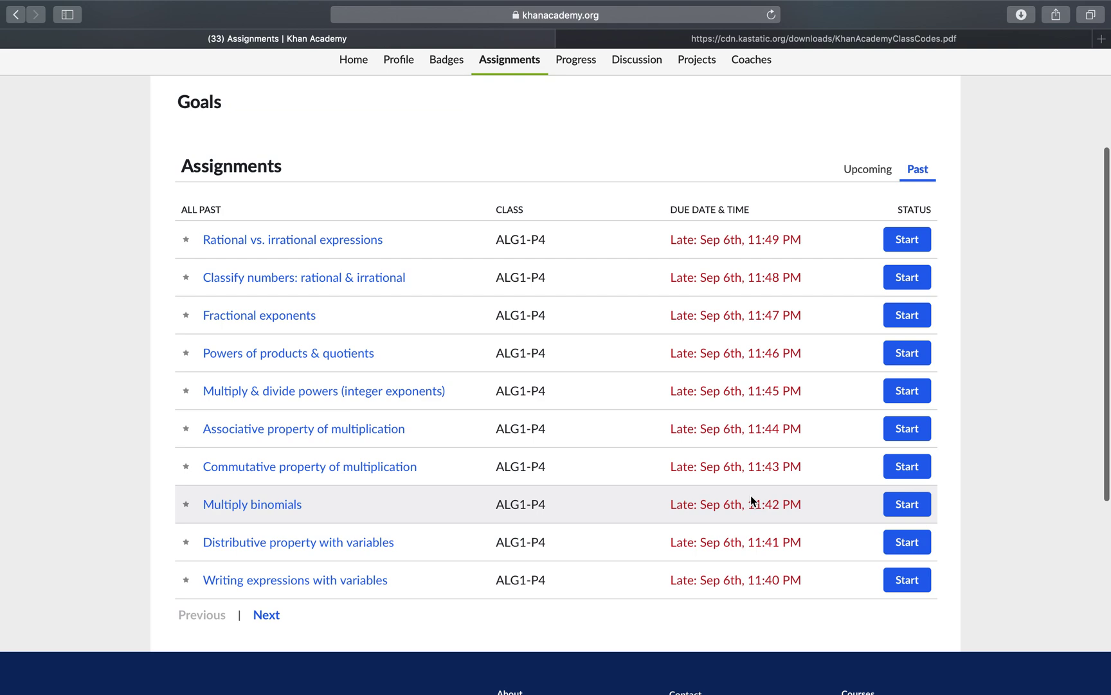
{"action": "scroll", "coordinate": [750, 495], "scroll_direction": "down", "scroll_amount": 2}
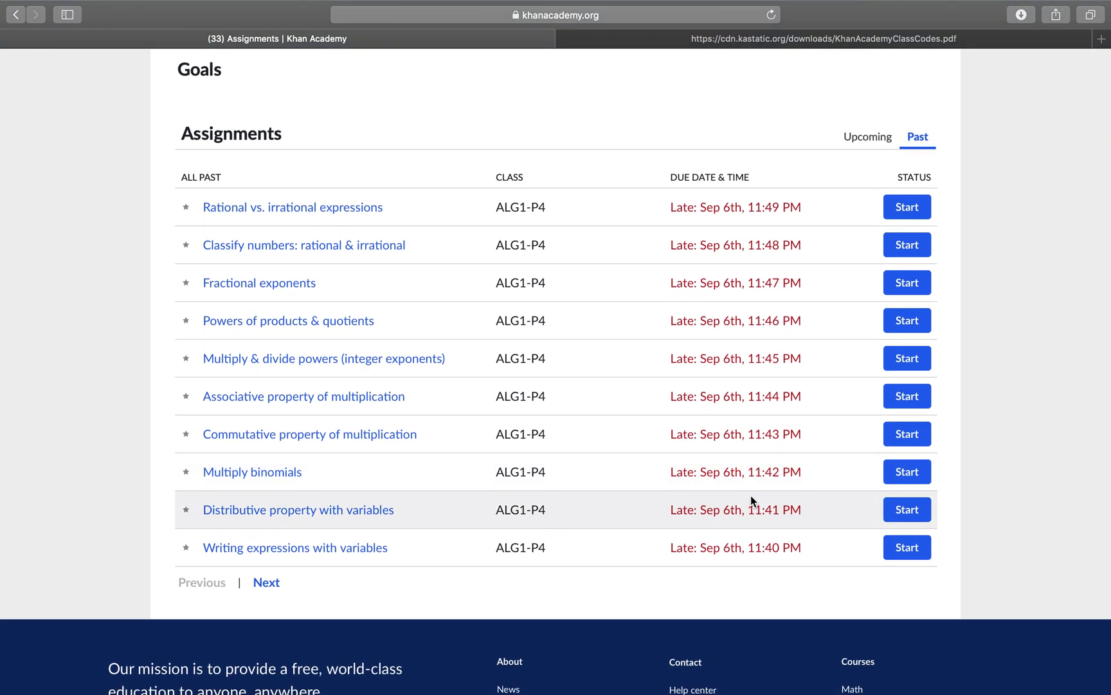
{"action": "scroll", "coordinate": [750, 497], "scroll_direction": "up", "scroll_amount": 5}
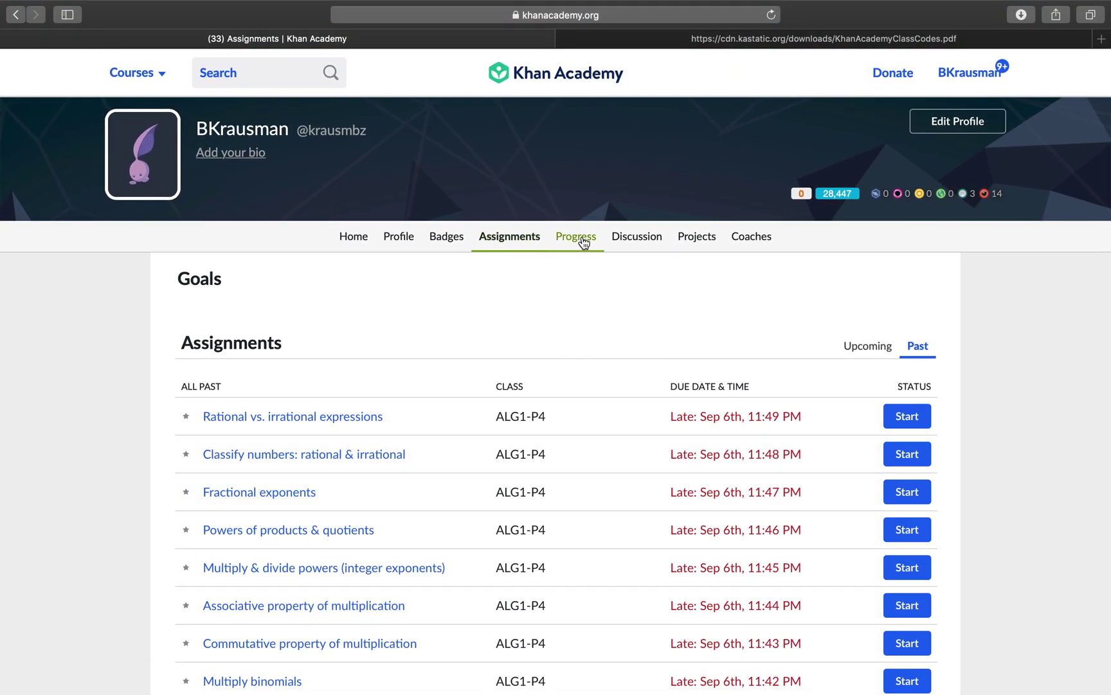
Step: Join the EXAMPLE class on the Coaches page by pasting its class code
{"action": "left_click", "coordinate": [752, 242]}
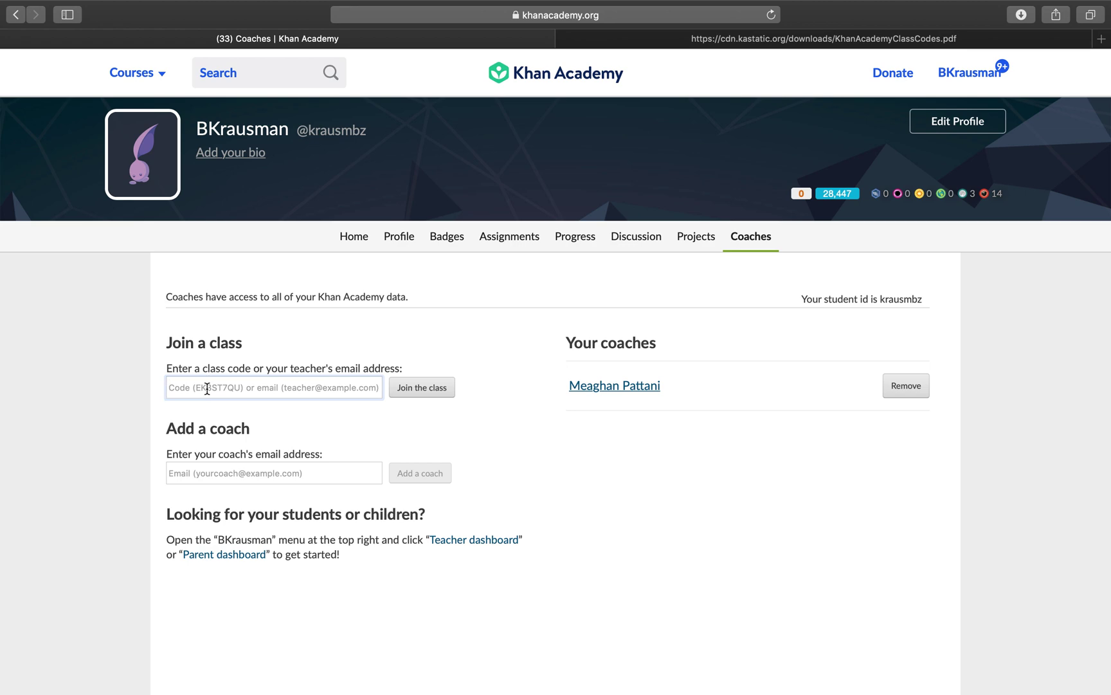
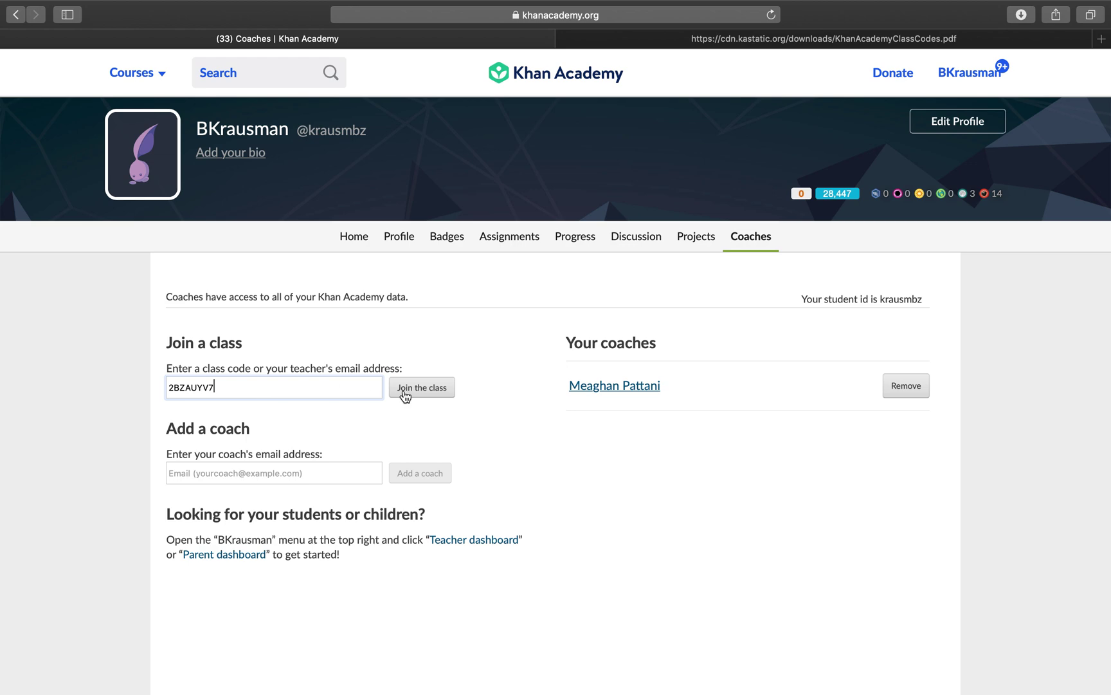
{"action": "left_click", "coordinate": [438, 387]}
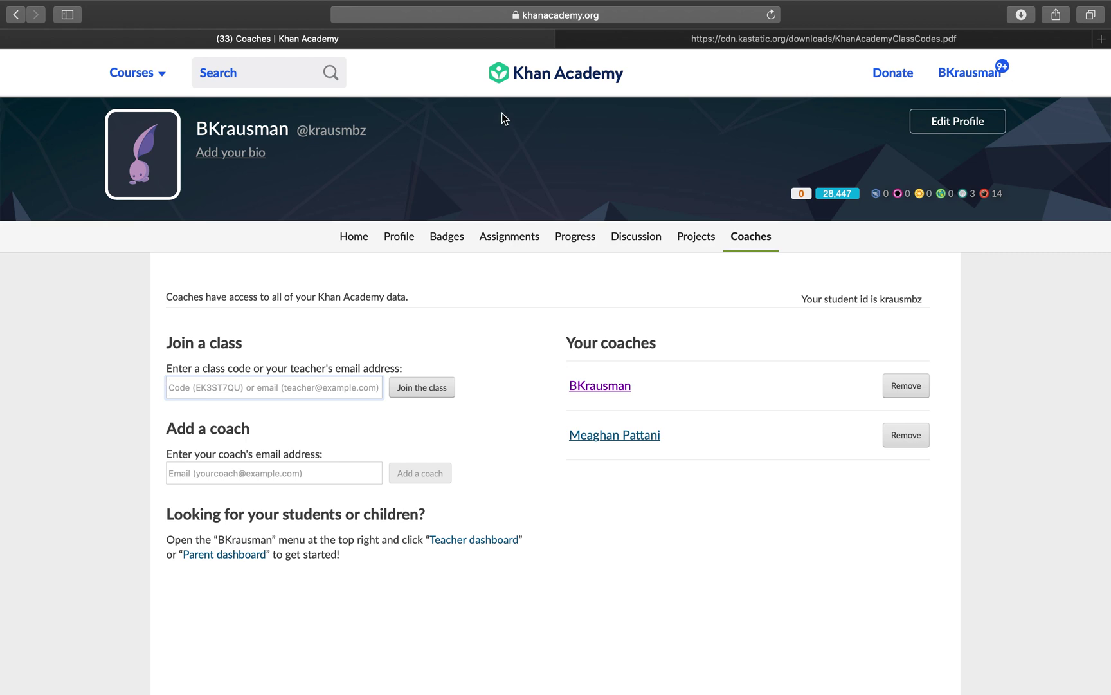
Step: Search 'quadratic' and open 'Solve quadratic equations with the quadratic formula (practice)'
{"action": "left_click", "coordinate": [253, 74]}
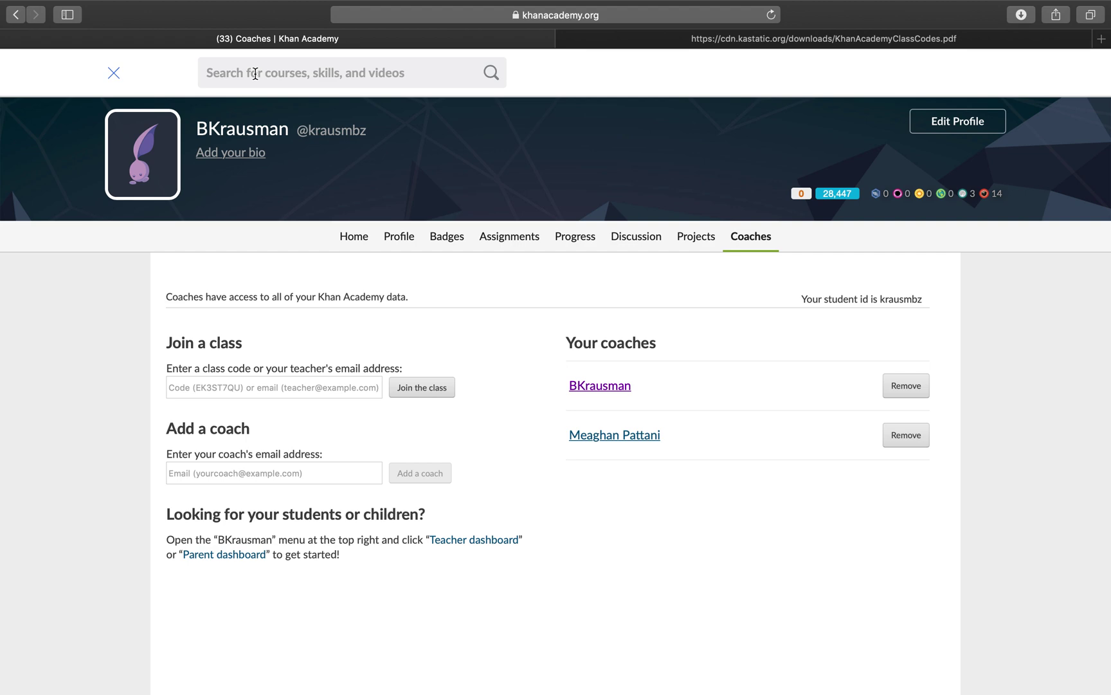
{"action": "type", "text": "quadratic"}
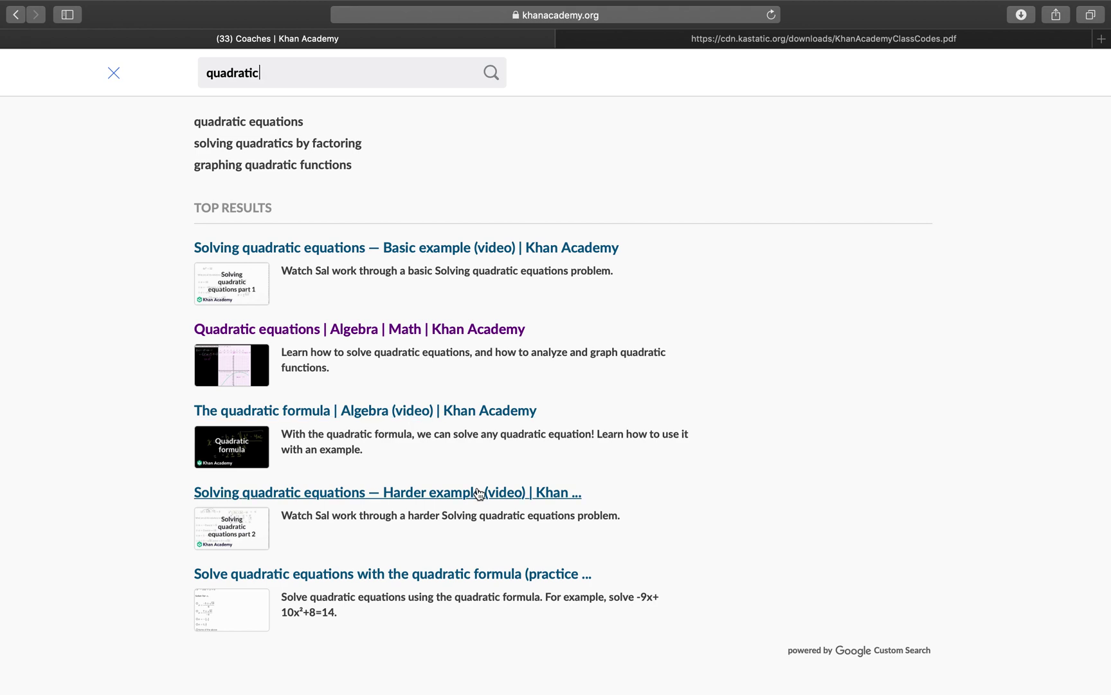
{"action": "scroll", "coordinate": [455, 578], "scroll_direction": "down", "scroll_amount": 4}
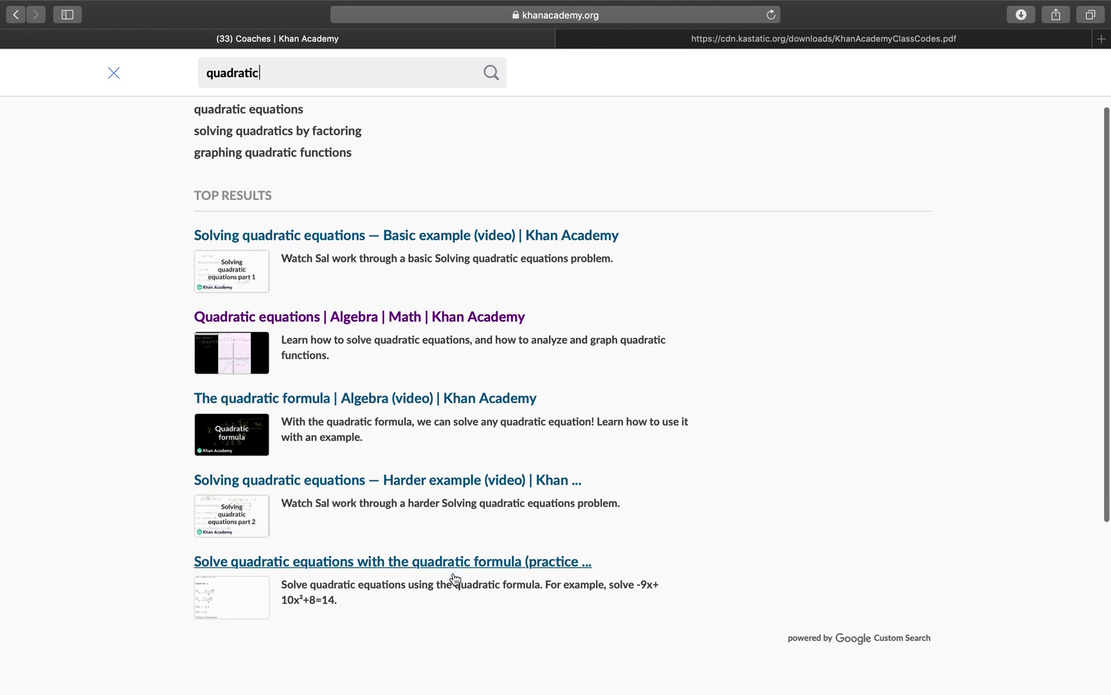
{"action": "left_click", "coordinate": [431, 448]}
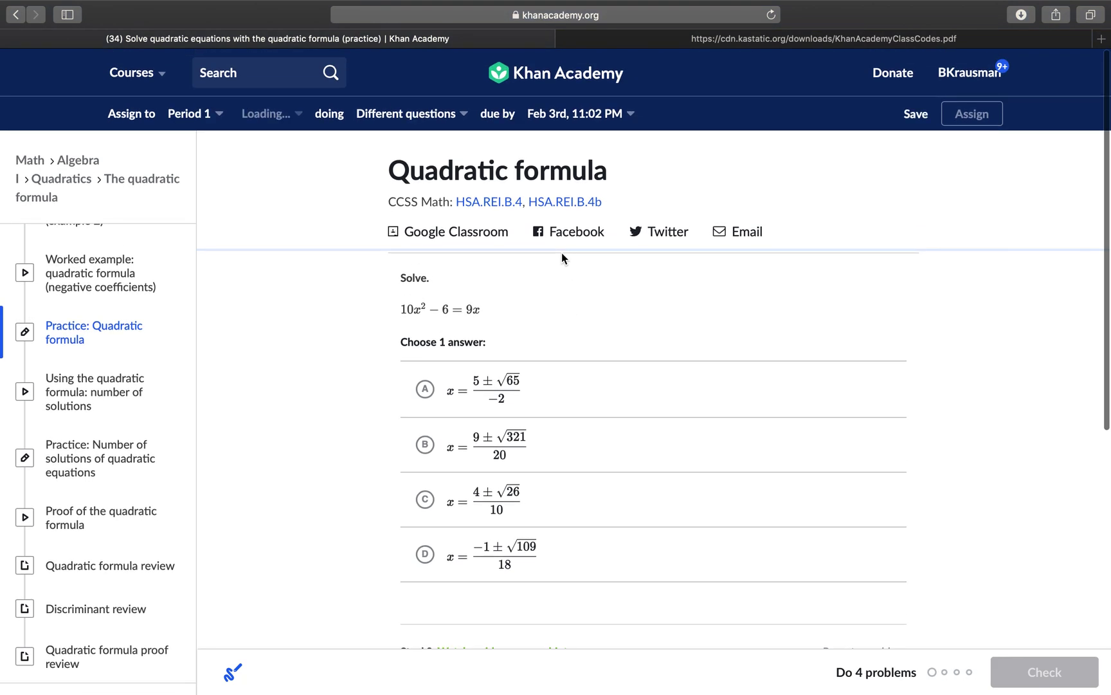
Step: Assign the practice to EXAMPLE instead of Period 1, all students, different questions
{"action": "left_click", "coordinate": [188, 117]}
{"action": "left_click", "coordinate": [174, 361]}
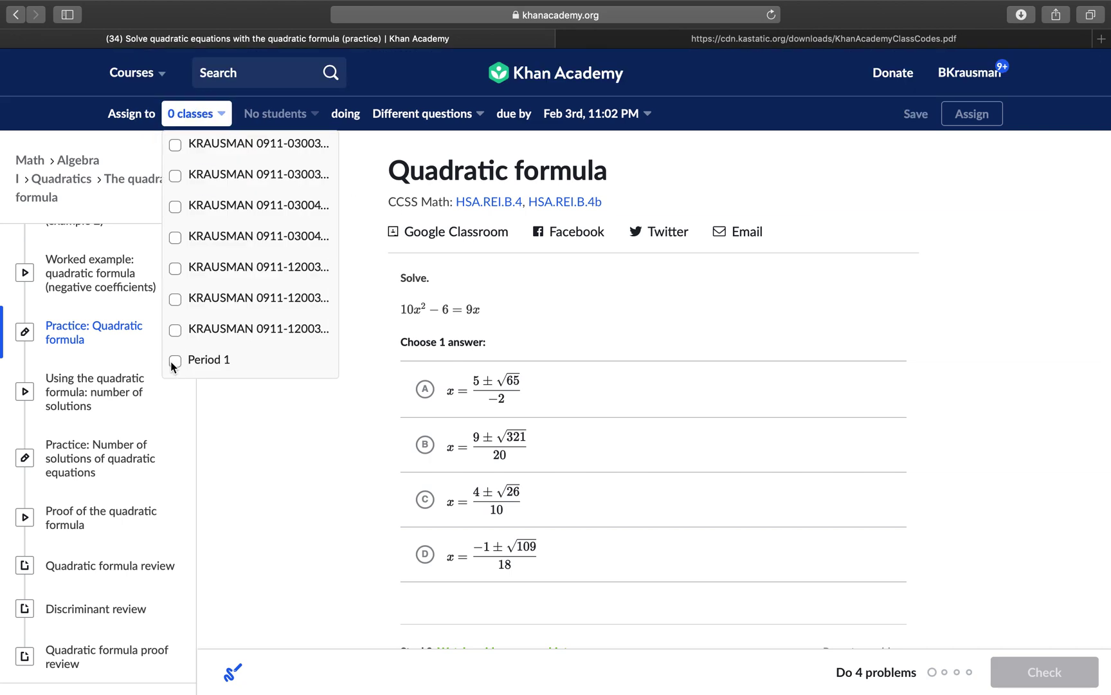
{"action": "scroll", "coordinate": [206, 325], "scroll_direction": "down", "scroll_amount": 2}
{"action": "scroll", "coordinate": [205, 325], "scroll_direction": "up", "scroll_amount": 6}
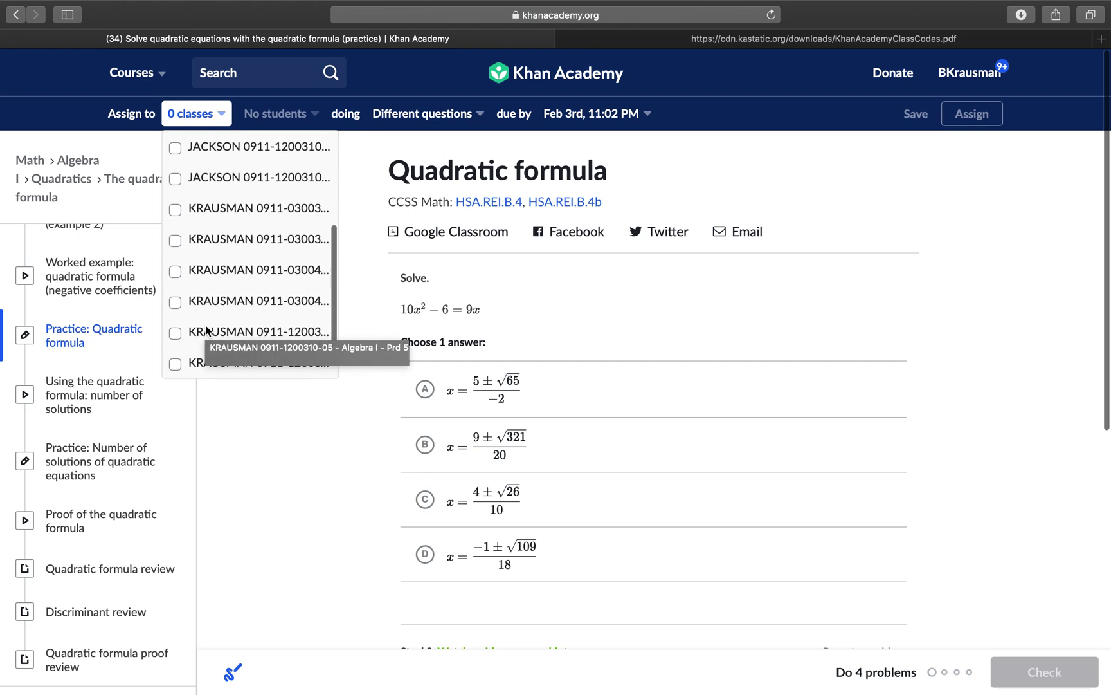
{"action": "left_click", "coordinate": [175, 261]}
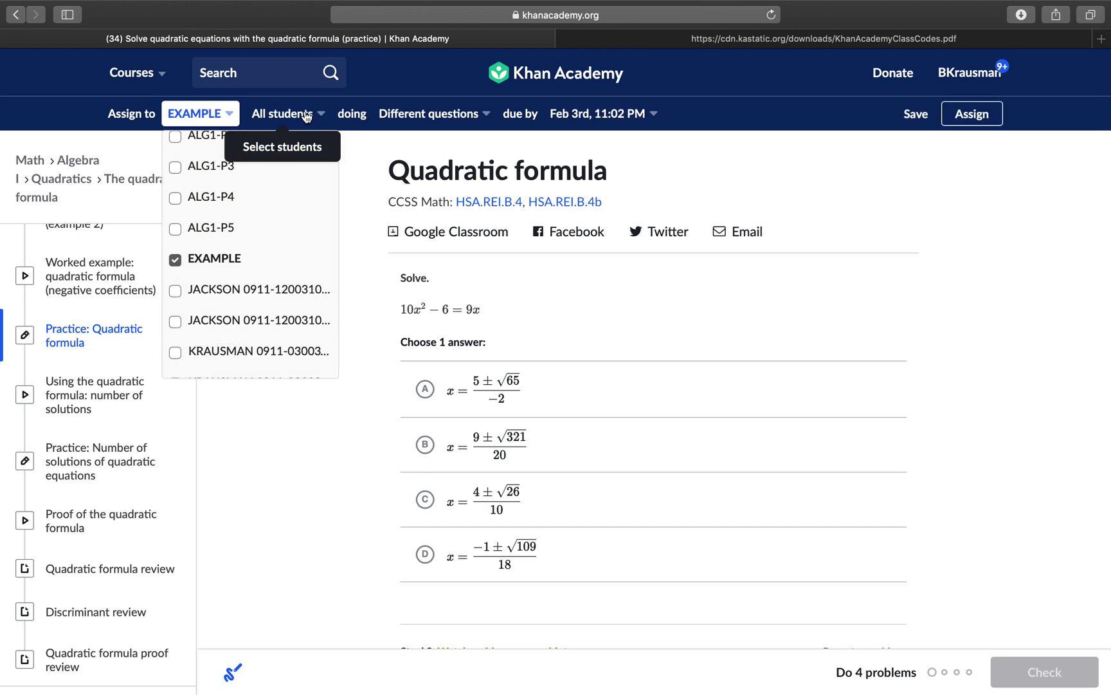
{"action": "left_click", "coordinate": [306, 116]}
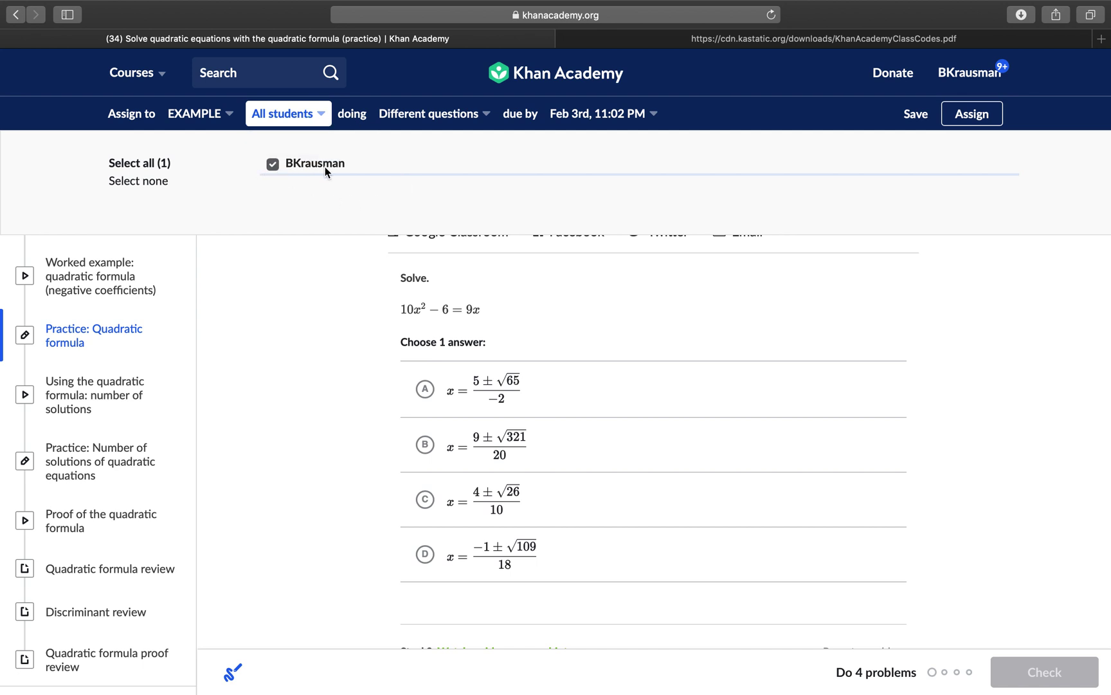
{"action": "left_click", "coordinate": [437, 114]}
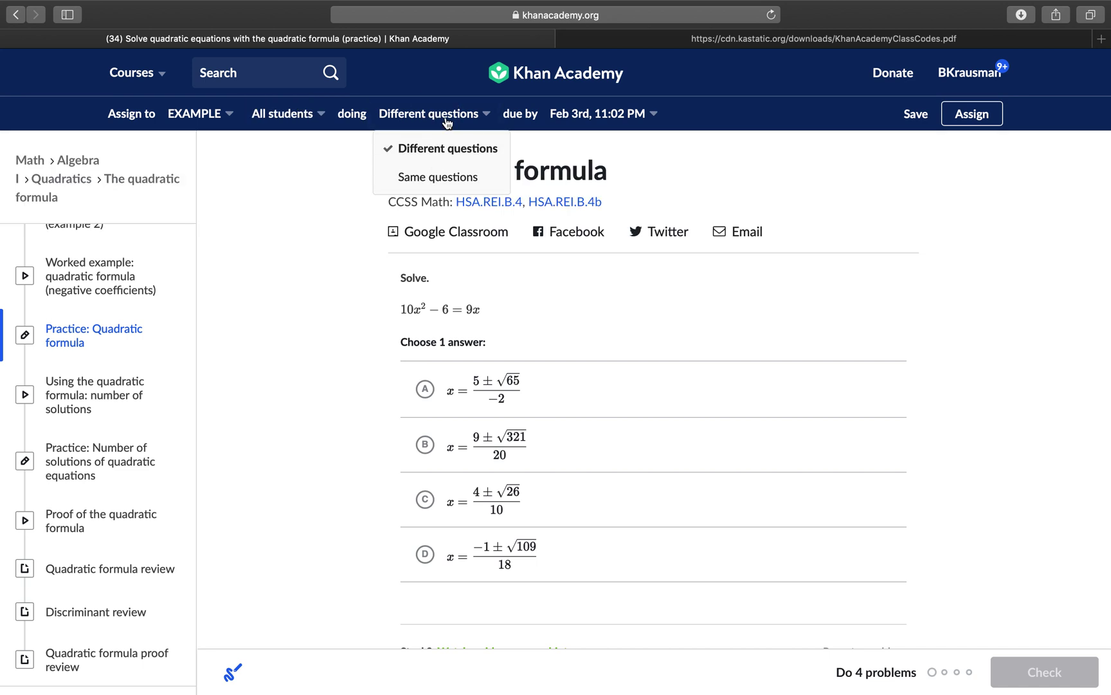
{"action": "left_click", "coordinate": [446, 115]}
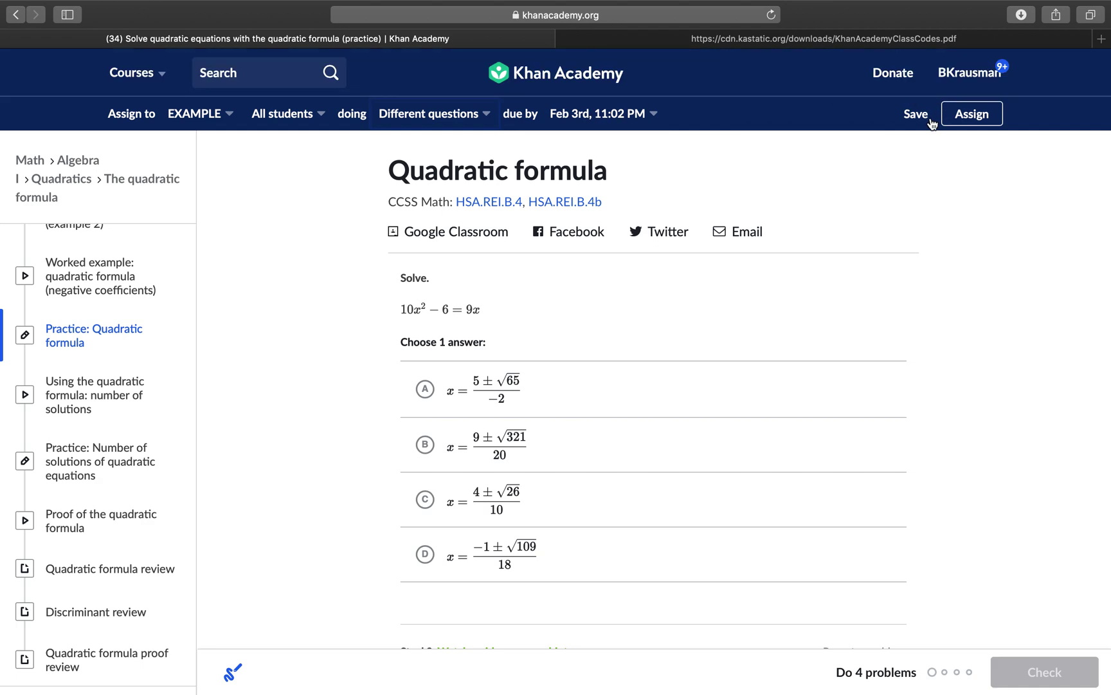
{"action": "left_click", "coordinate": [984, 117]}
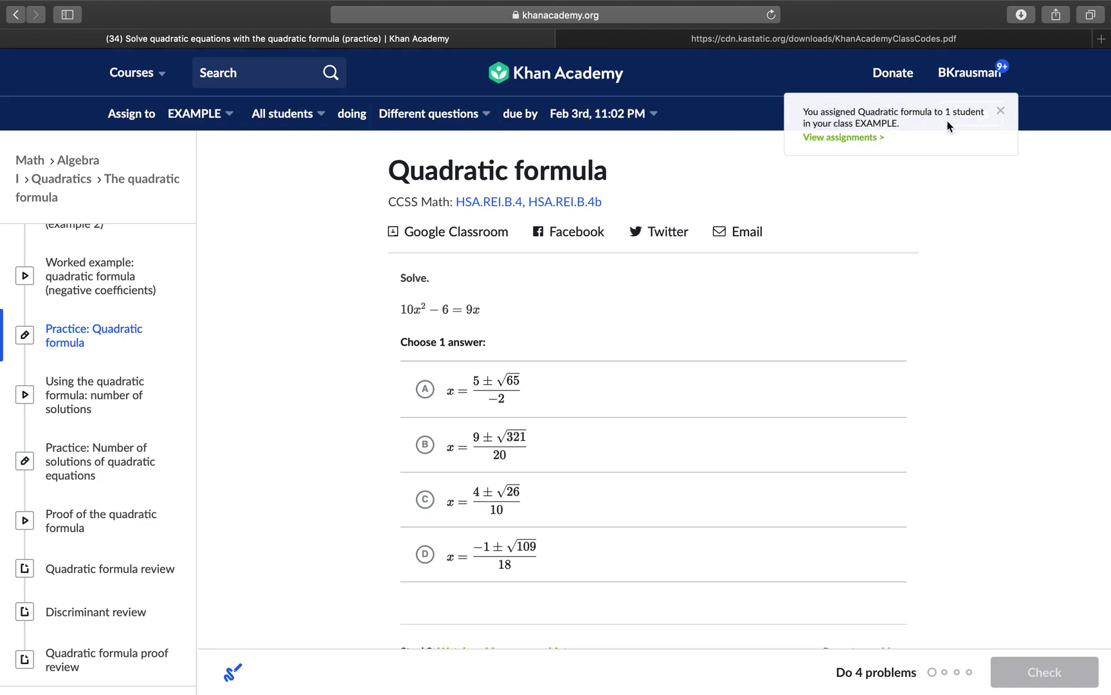
Step: Dismiss the assignment confirmation and the duplicate-assignment warning from a second attempt
{"action": "left_click", "coordinate": [1000, 111]}
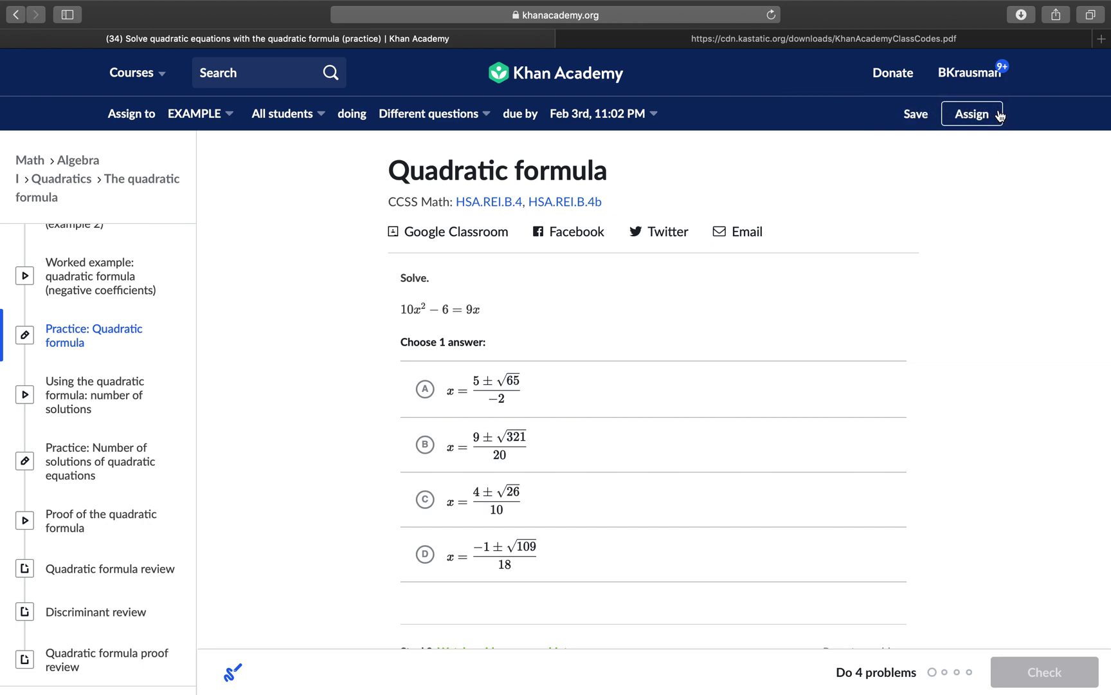
{"action": "left_click", "coordinate": [965, 125]}
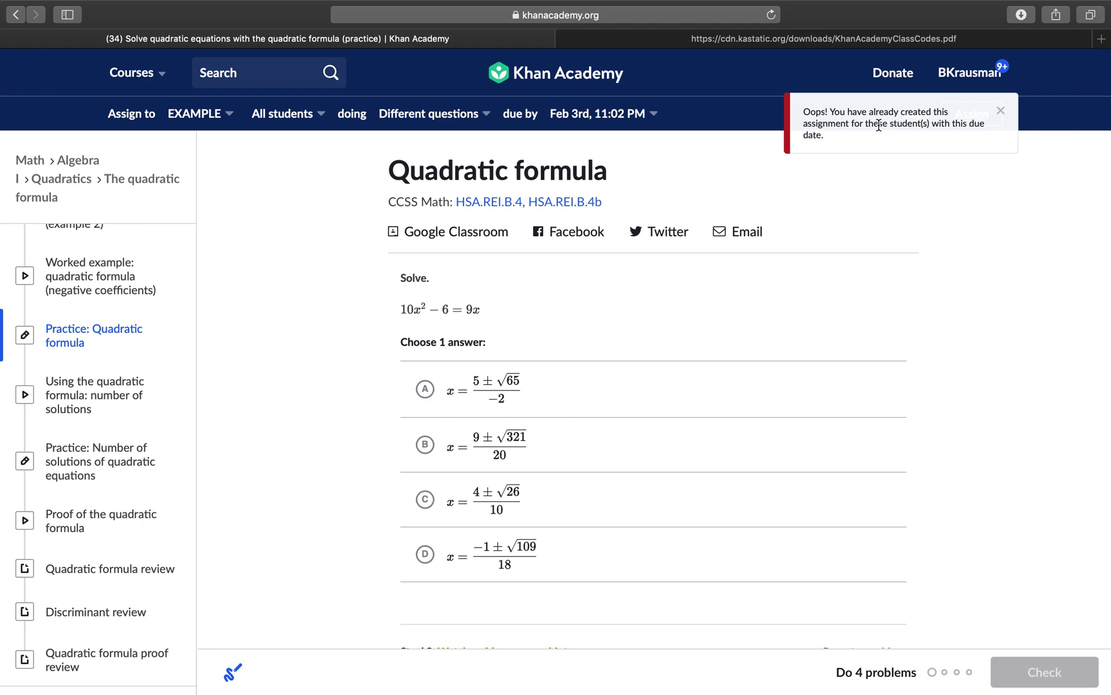
{"action": "left_click", "coordinate": [1001, 112]}
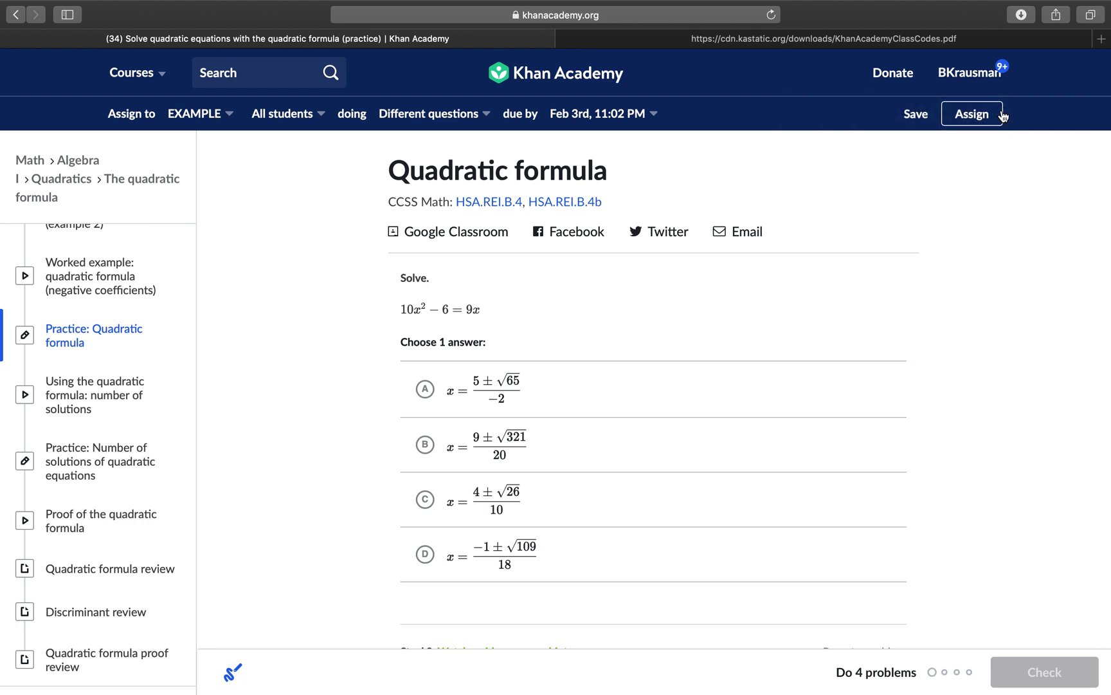
{"action": "left_click", "coordinate": [958, 77]}
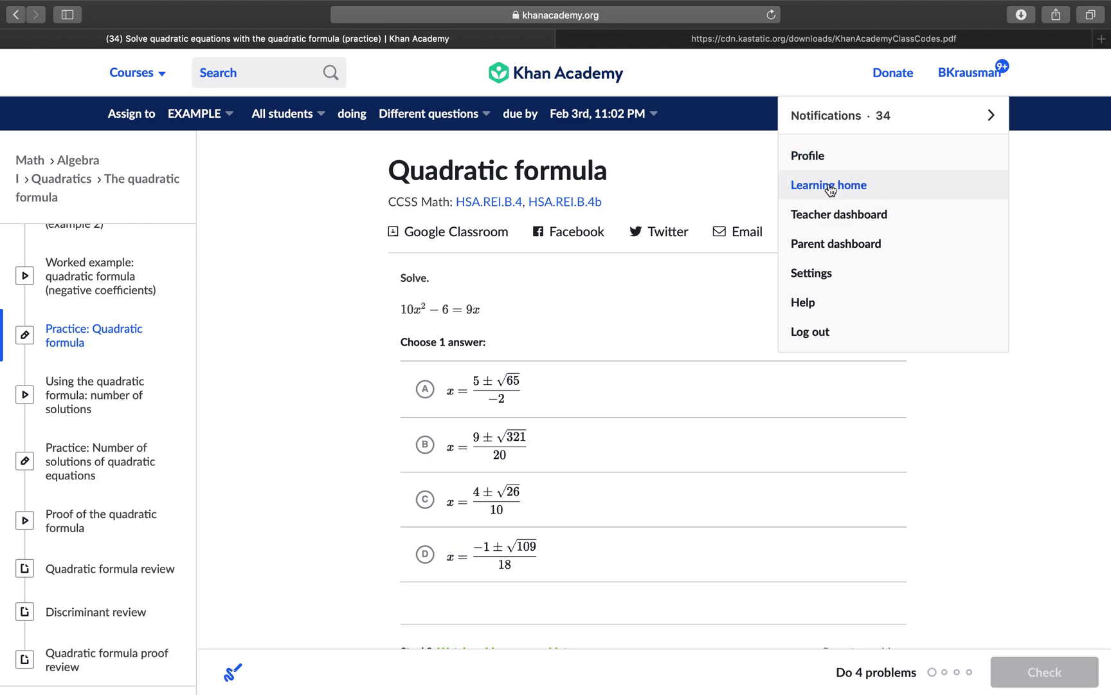
Step: Start the Quadratic formula assignment from the learning home page
{"action": "left_click", "coordinate": [828, 183]}
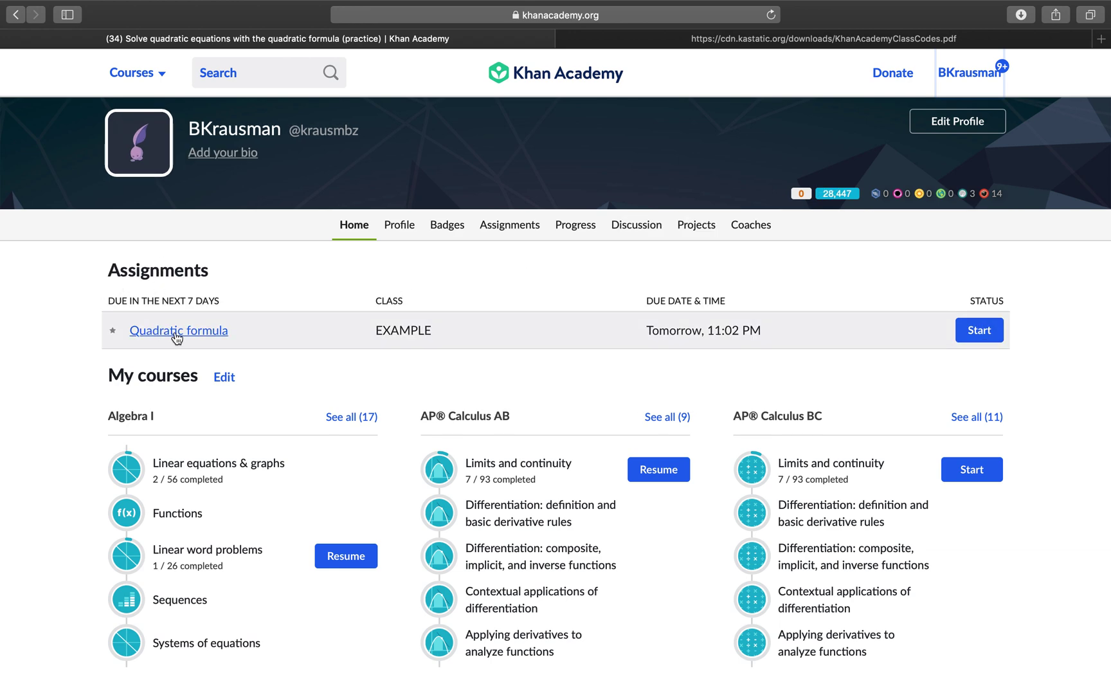
{"action": "left_click", "coordinate": [980, 331]}
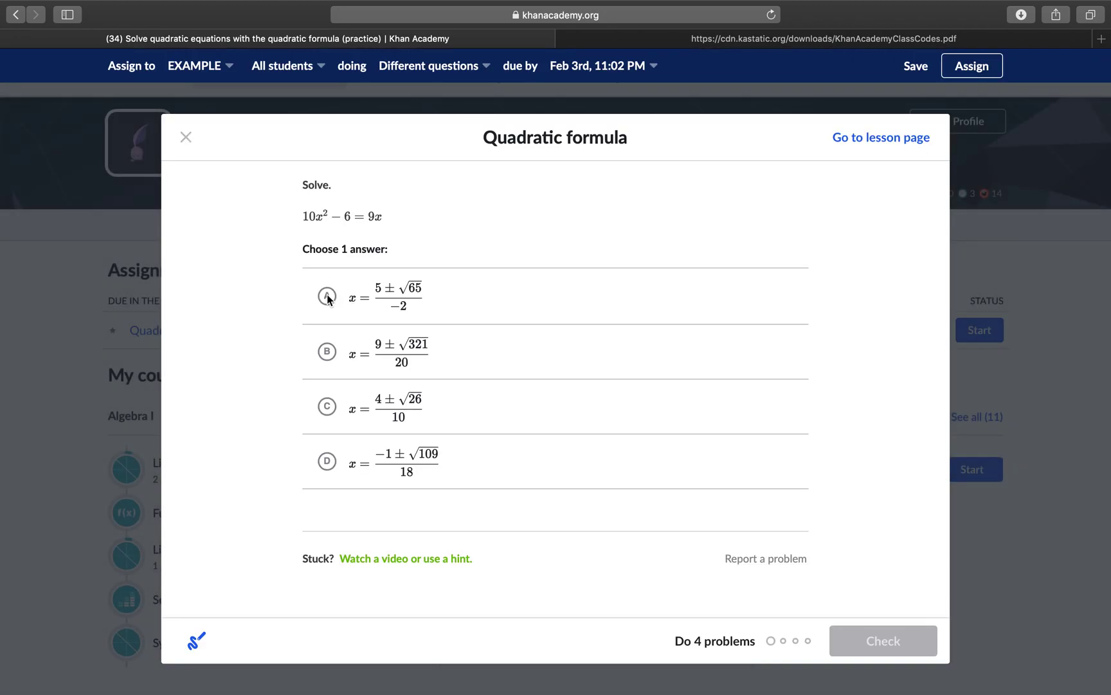
Step: Try answer A on the first problem, which is wrong, and bring up the help options
{"action": "left_click", "coordinate": [327, 296]}
{"action": "left_click", "coordinate": [879, 643]}
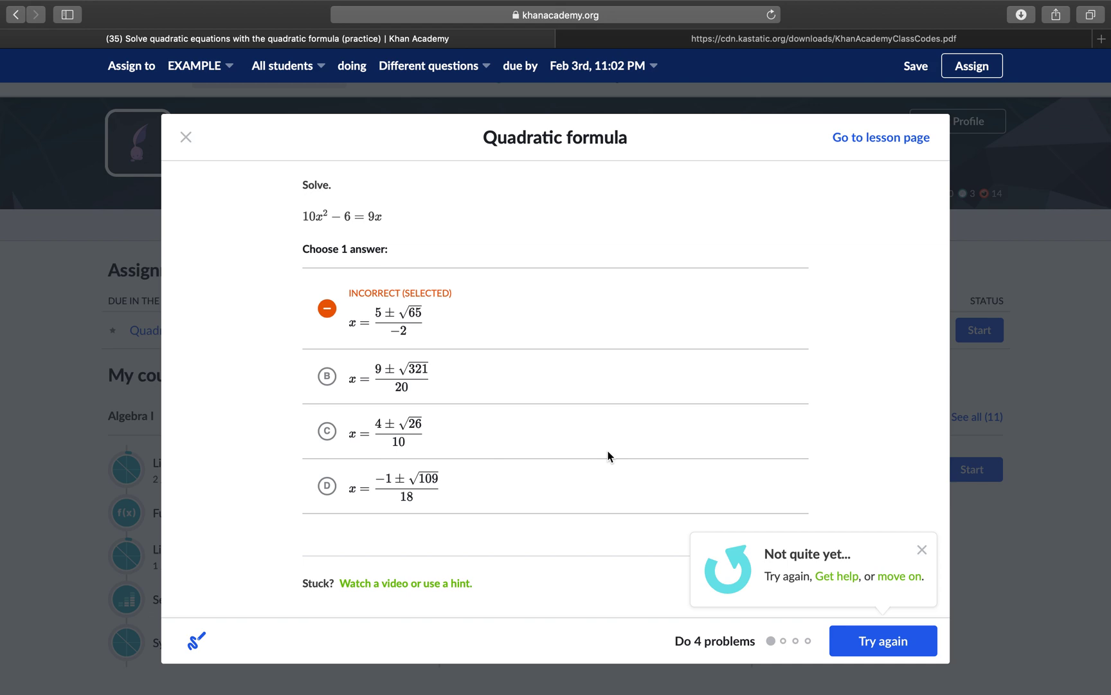
{"action": "left_click", "coordinate": [449, 583]}
{"action": "scroll", "coordinate": [547, 460], "scroll_direction": "down", "scroll_amount": 2}
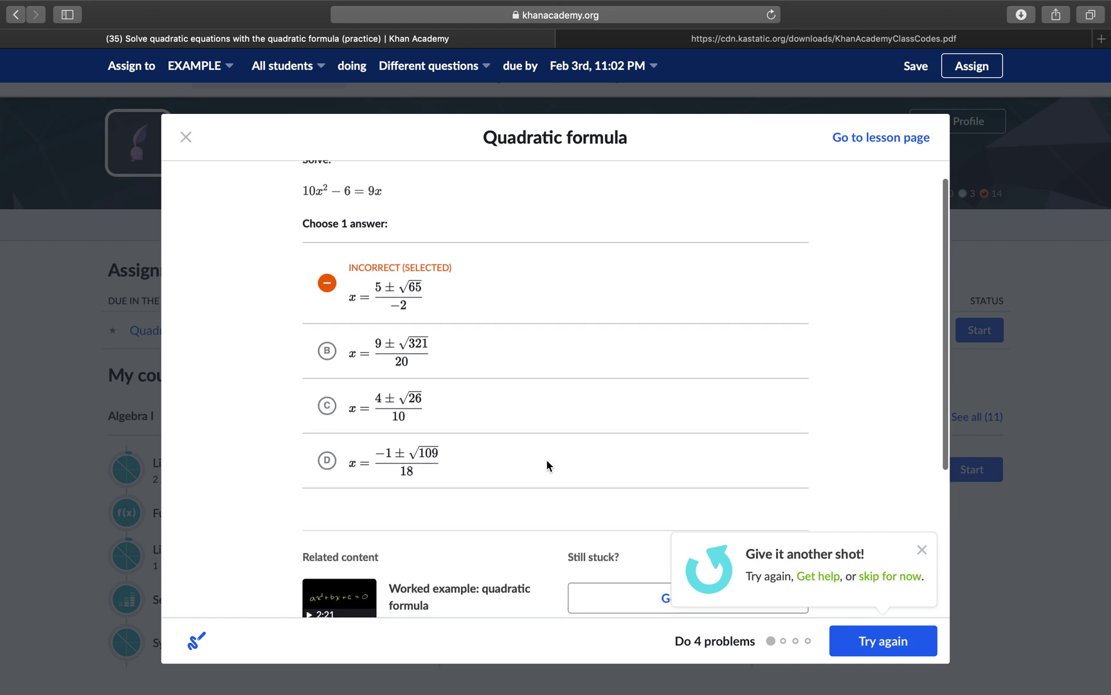
{"action": "scroll", "coordinate": [546, 461], "scroll_direction": "down", "scroll_amount": 3}
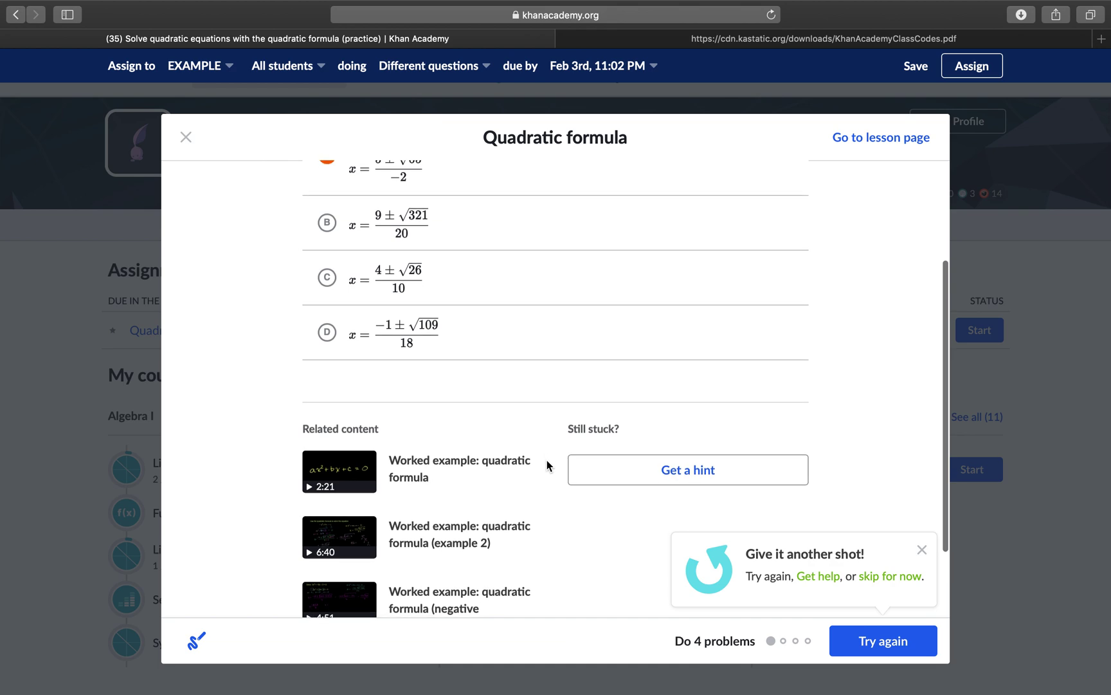
{"action": "left_click", "coordinate": [922, 550]}
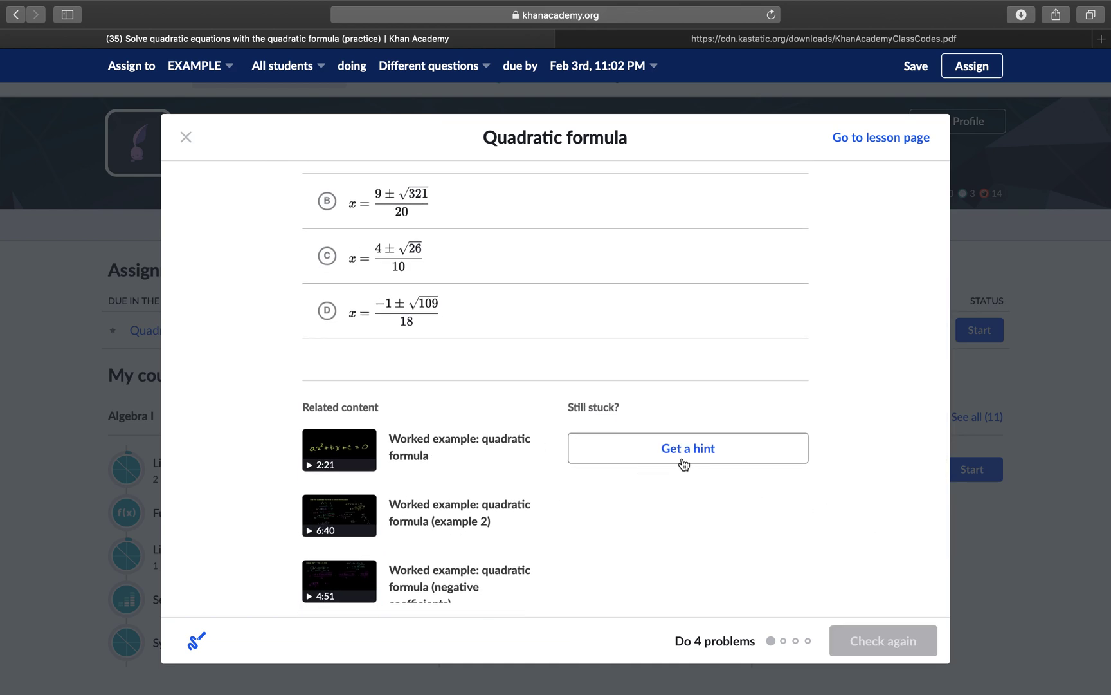
Step: Reveal all three hints for the first quadratic formula problem
{"action": "left_click", "coordinate": [683, 458]}
{"action": "scroll", "coordinate": [683, 458], "scroll_direction": "down", "scroll_amount": 1}
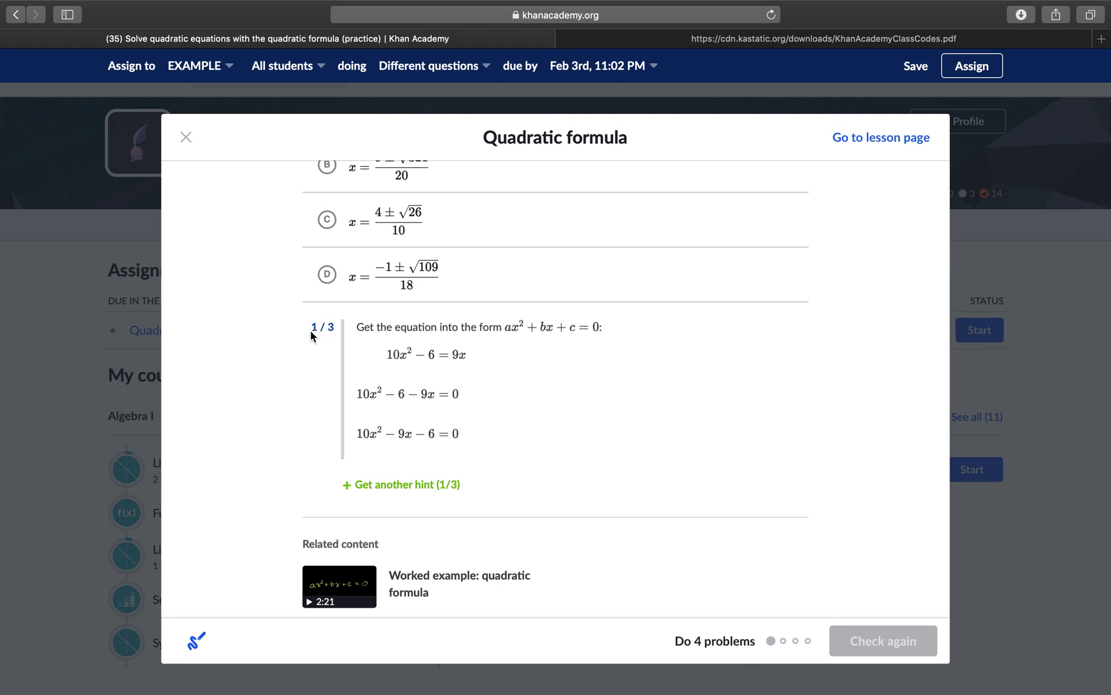
{"action": "left_click", "coordinate": [395, 487]}
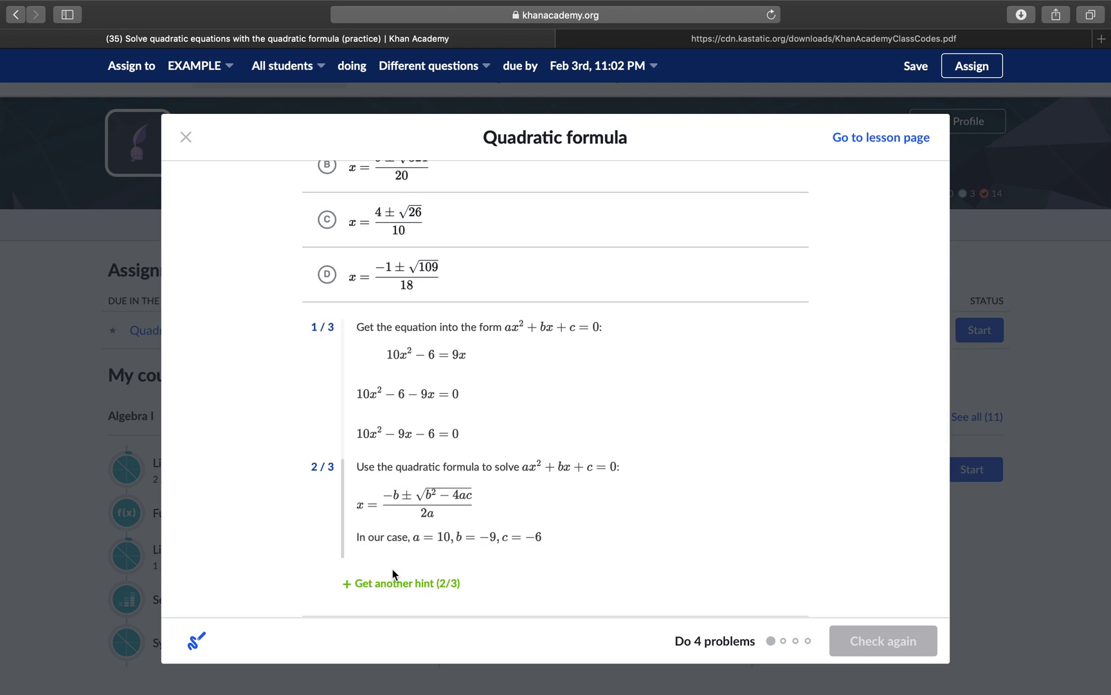
{"action": "left_click", "coordinate": [393, 593]}
{"action": "scroll", "coordinate": [404, 479], "scroll_direction": "down", "scroll_amount": 4}
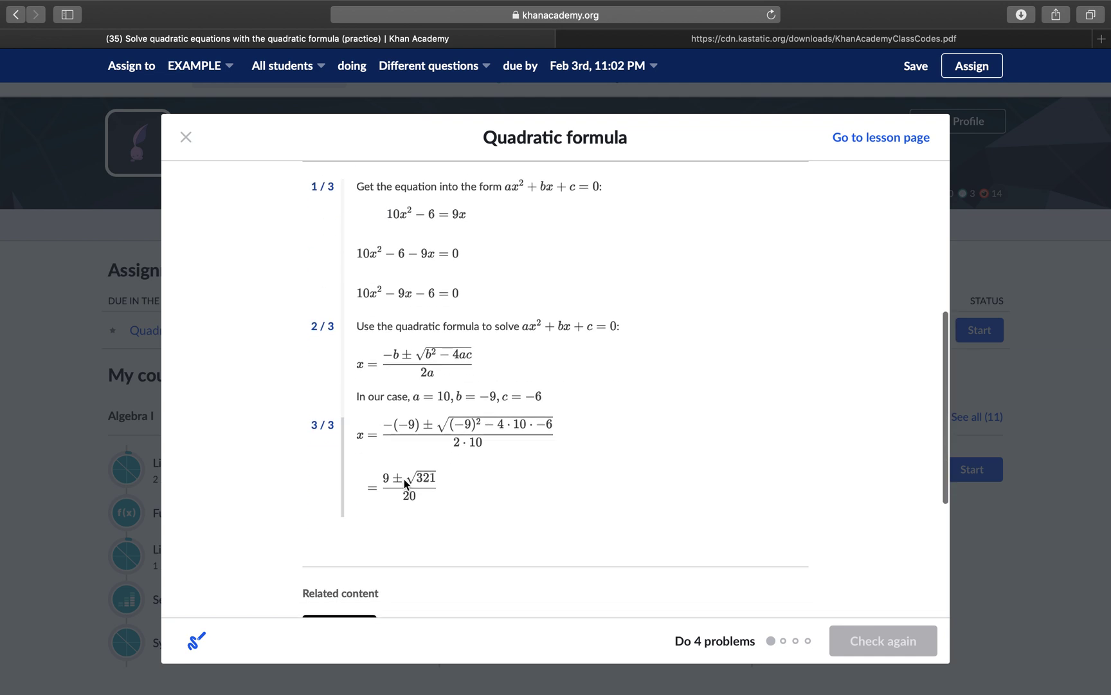
{"action": "scroll", "coordinate": [404, 478], "scroll_direction": "up", "scroll_amount": 2}
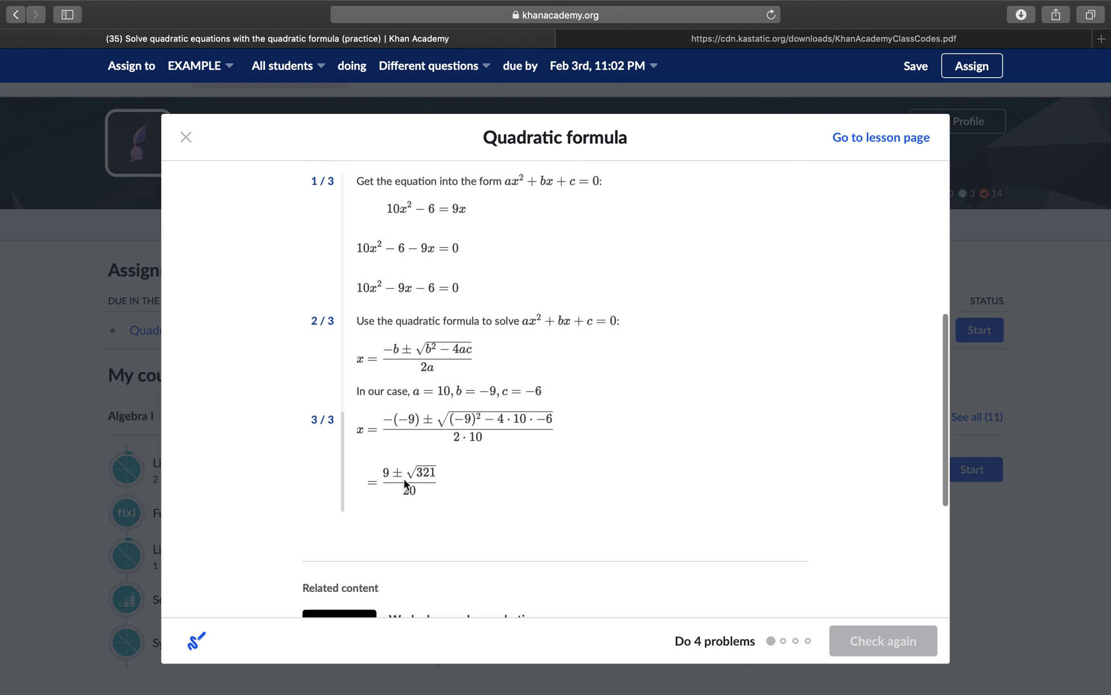
{"action": "scroll", "coordinate": [403, 479], "scroll_direction": "up", "scroll_amount": 3}
{"action": "scroll", "coordinate": [403, 478], "scroll_direction": "down", "scroll_amount": 2}
{"action": "scroll", "coordinate": [404, 478], "scroll_direction": "up", "scroll_amount": 1}
{"action": "scroll", "coordinate": [404, 479], "scroll_direction": "up", "scroll_amount": 6}
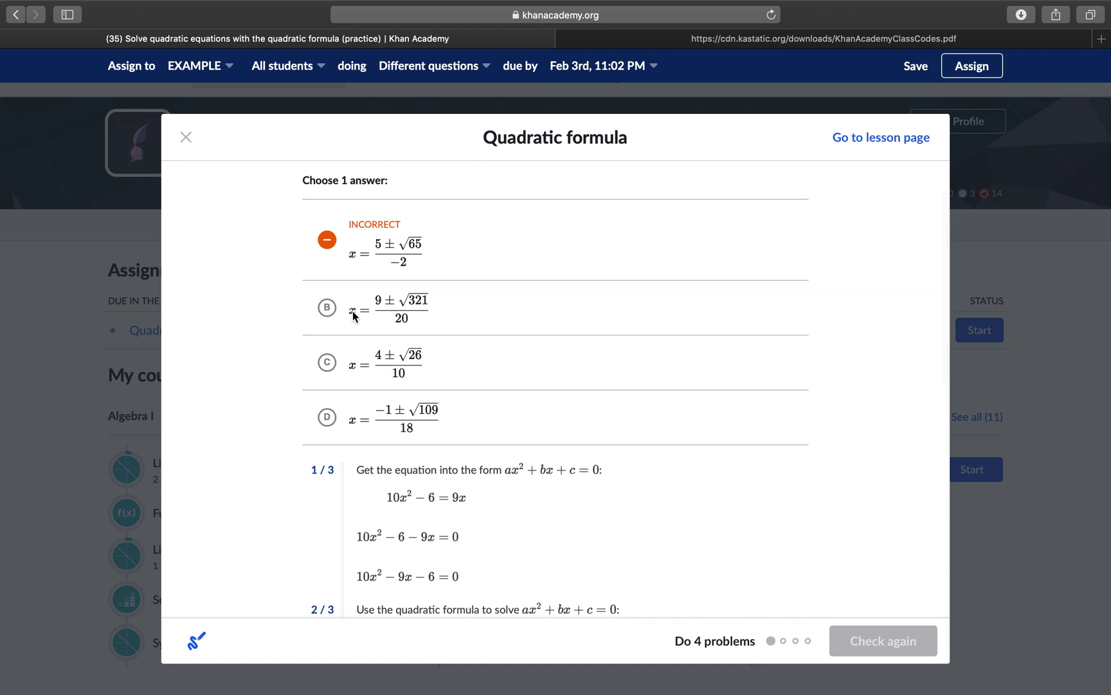
{"action": "scroll", "coordinate": [452, 403], "scroll_direction": "down", "scroll_amount": 6}
{"action": "scroll", "coordinate": [452, 402], "scroll_direction": "up", "scroll_amount": 5}
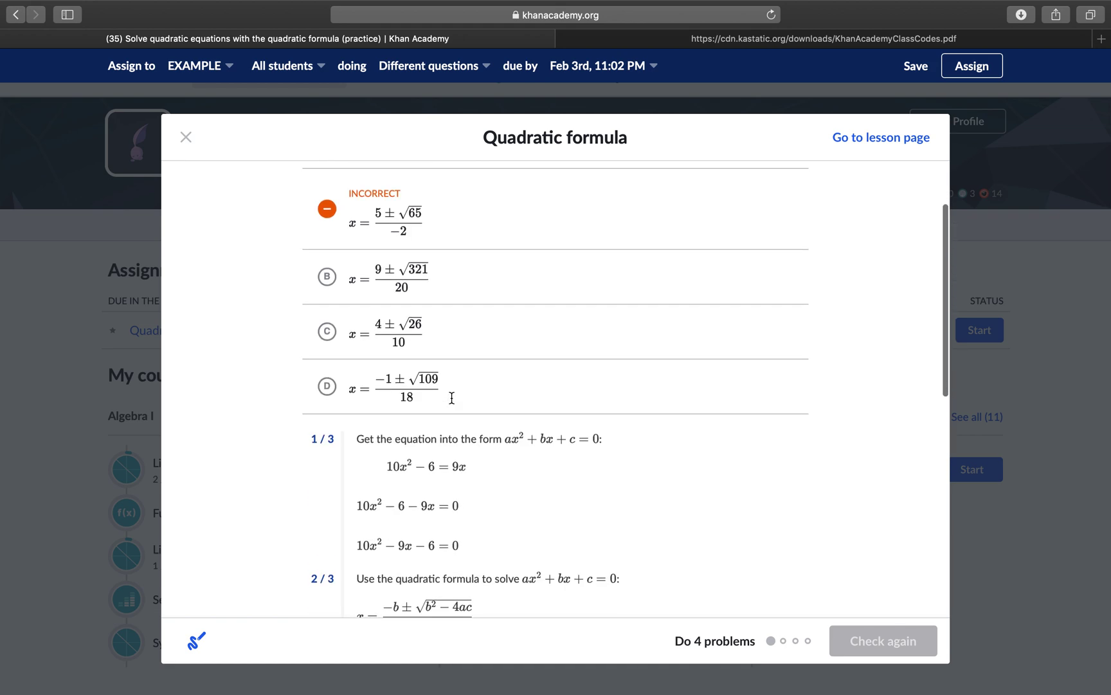
Step: Answer (9 ± √321)/20, confirm it correct, and go on to problem 2
{"action": "left_click", "coordinate": [329, 285]}
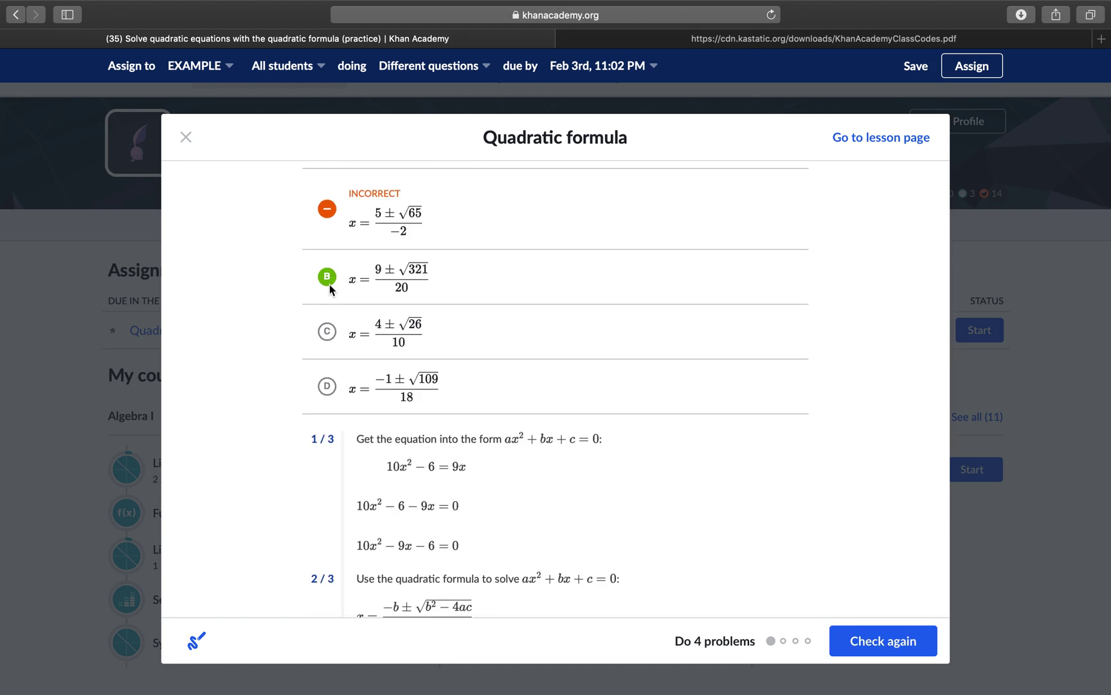
{"action": "left_click", "coordinate": [921, 652]}
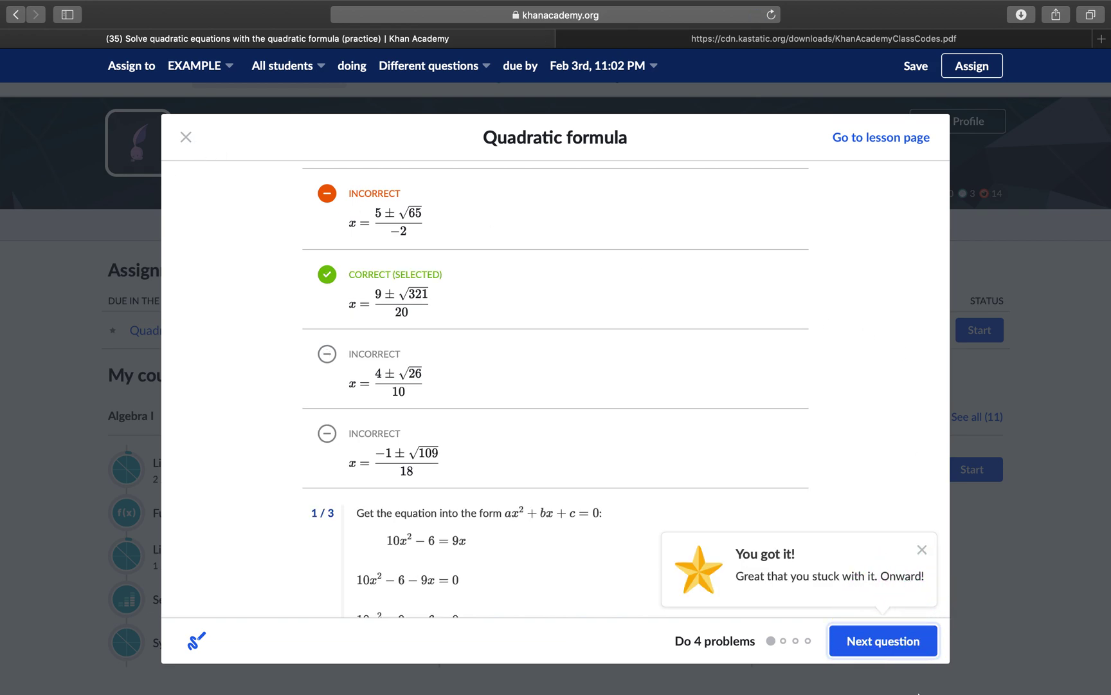
{"action": "left_click", "coordinate": [894, 643]}
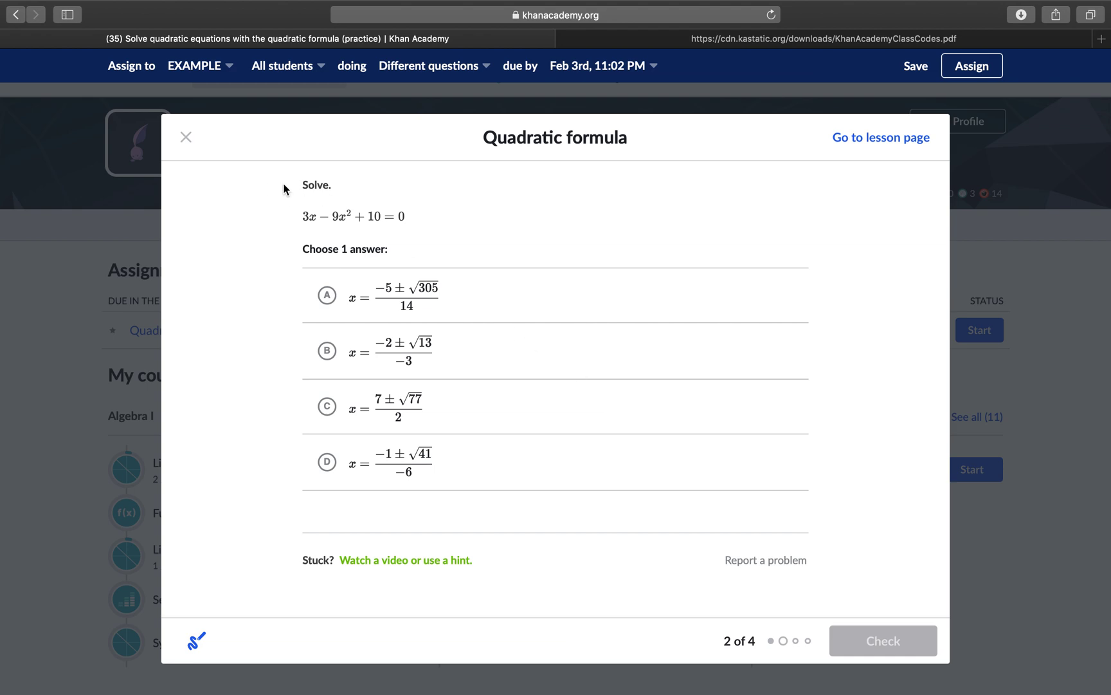
Step: Close the practice and reload to the Classes dashboard, where EXAMPLE: Algebra I lists 1 student
{"action": "left_click", "coordinate": [187, 138]}
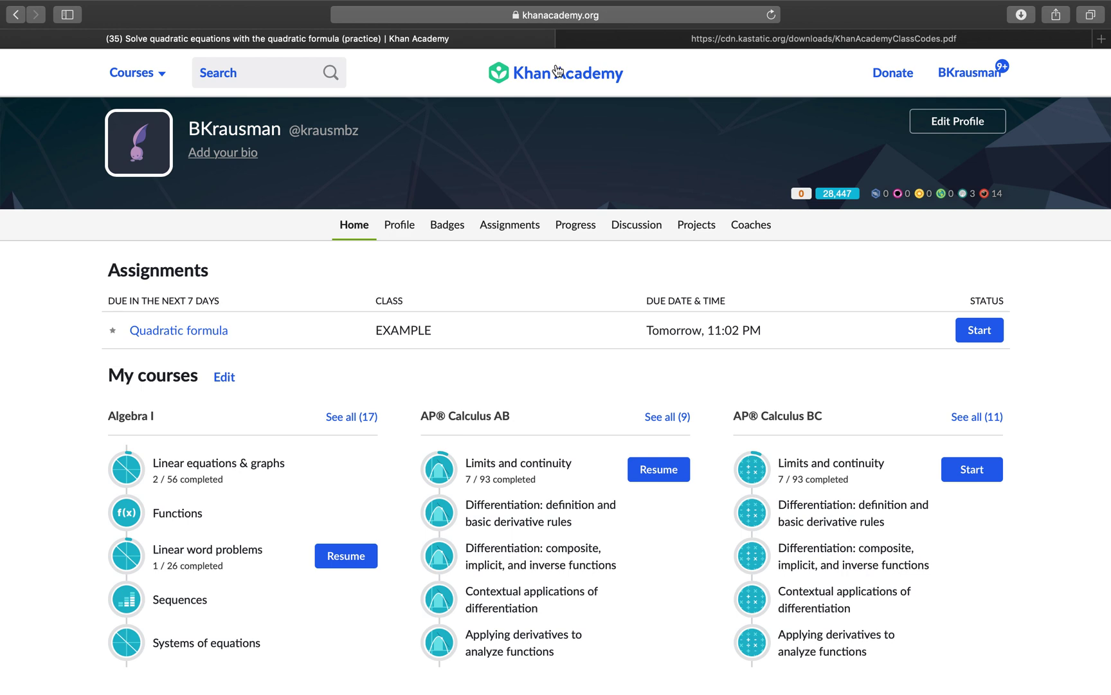
{"action": "left_click", "coordinate": [557, 77]}
{"action": "left_click", "coordinate": [531, 73]}
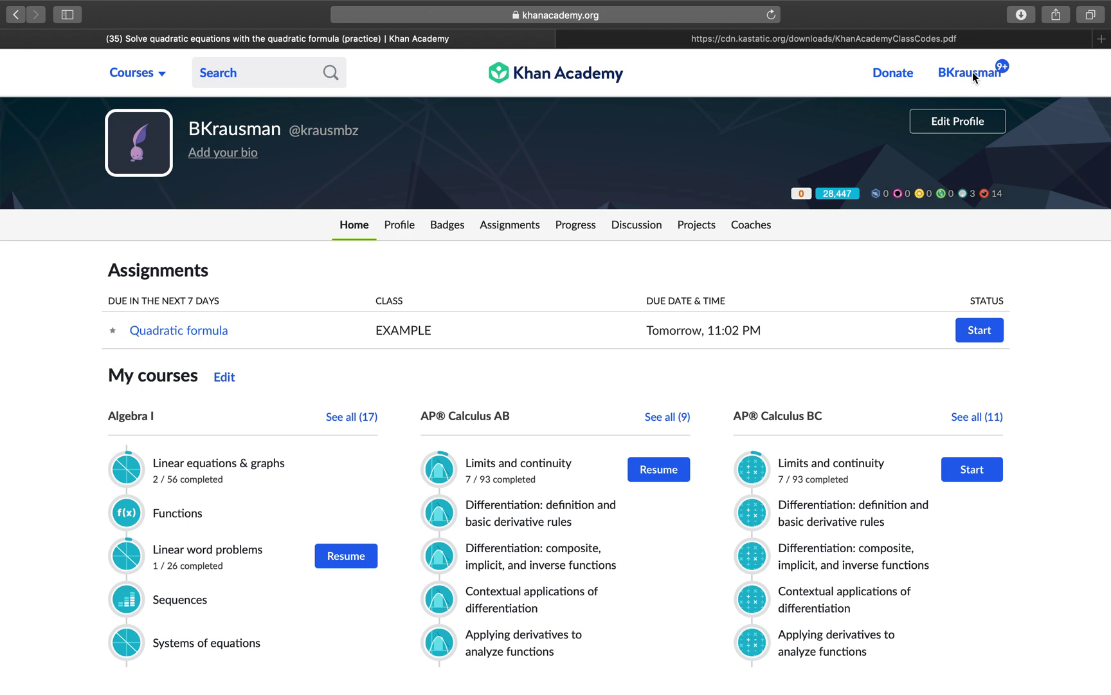
{"action": "left_click", "coordinate": [582, 75]}
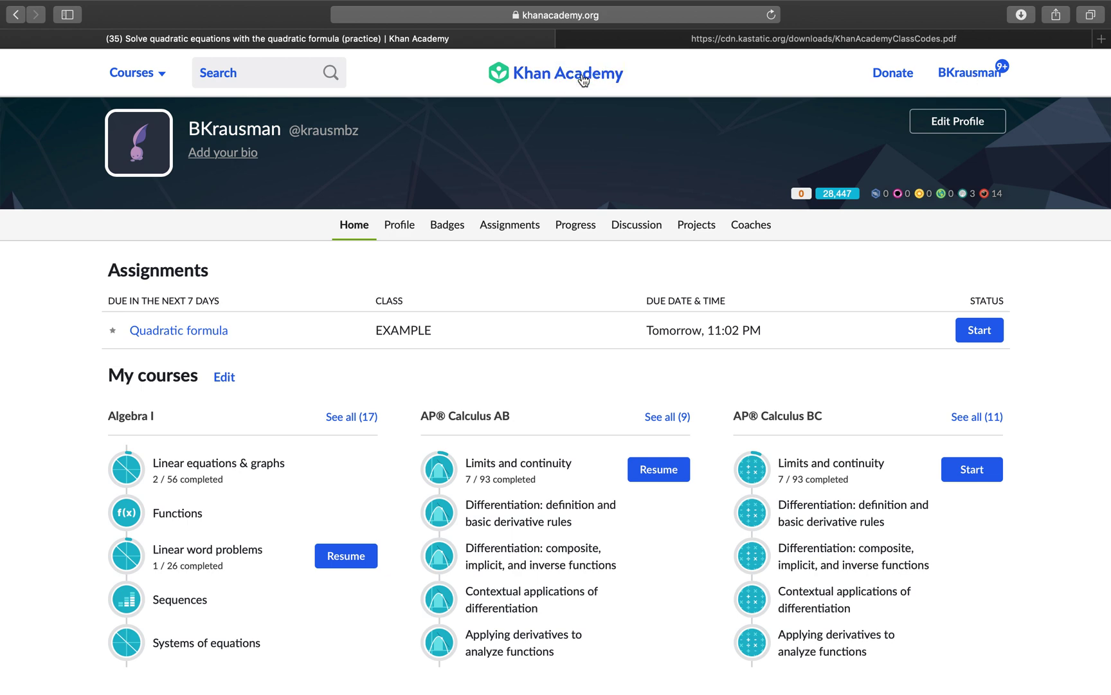
{"action": "left_click", "coordinate": [583, 80]}
{"action": "left_click", "coordinate": [771, 14]}
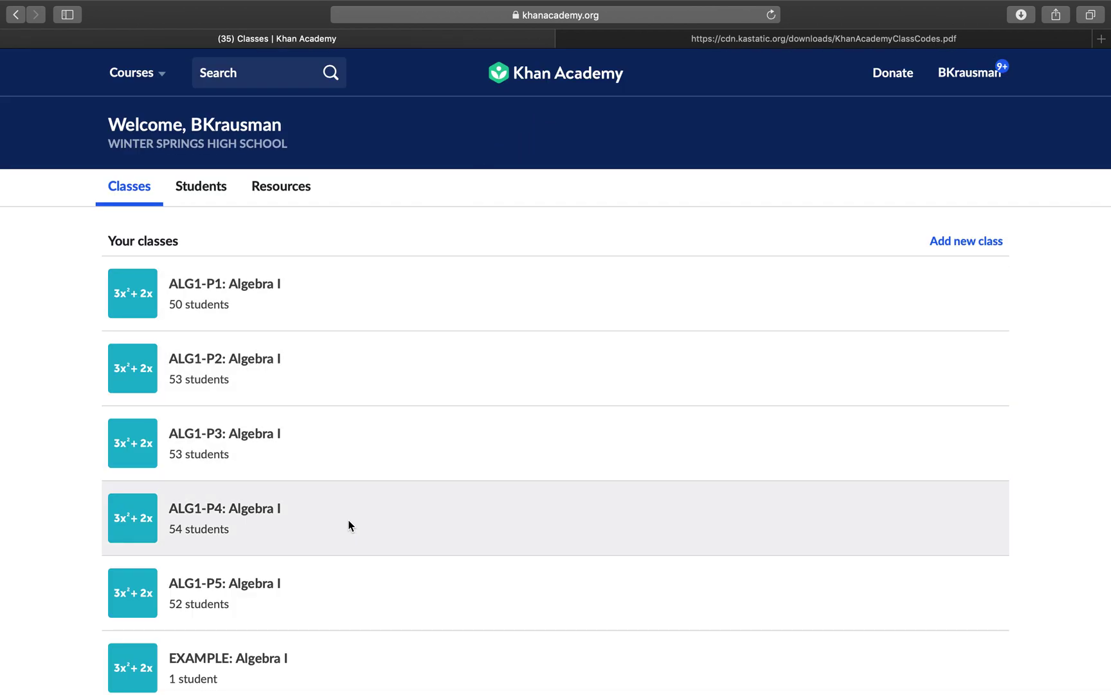
{"action": "scroll", "coordinate": [350, 523], "scroll_direction": "down", "scroll_amount": 2}
Step: Open EXAMPLE: Algebra I, view its assignments, then its Algebra I mission progress per student
{"action": "left_click", "coordinate": [214, 618]}
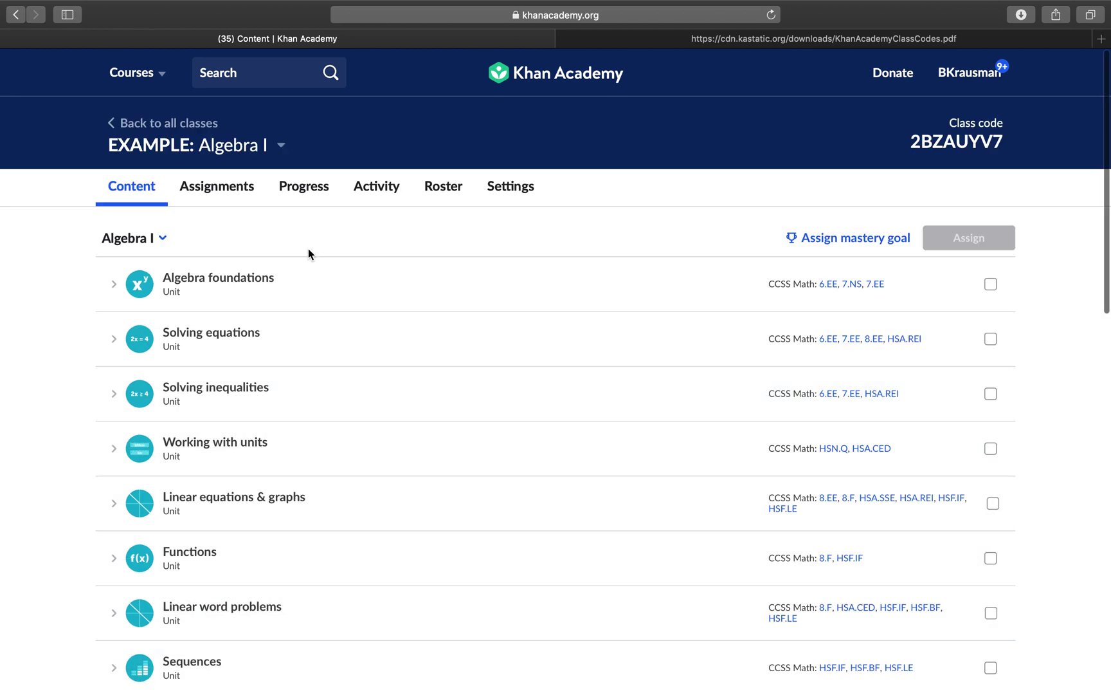
{"action": "left_click", "coordinate": [213, 186]}
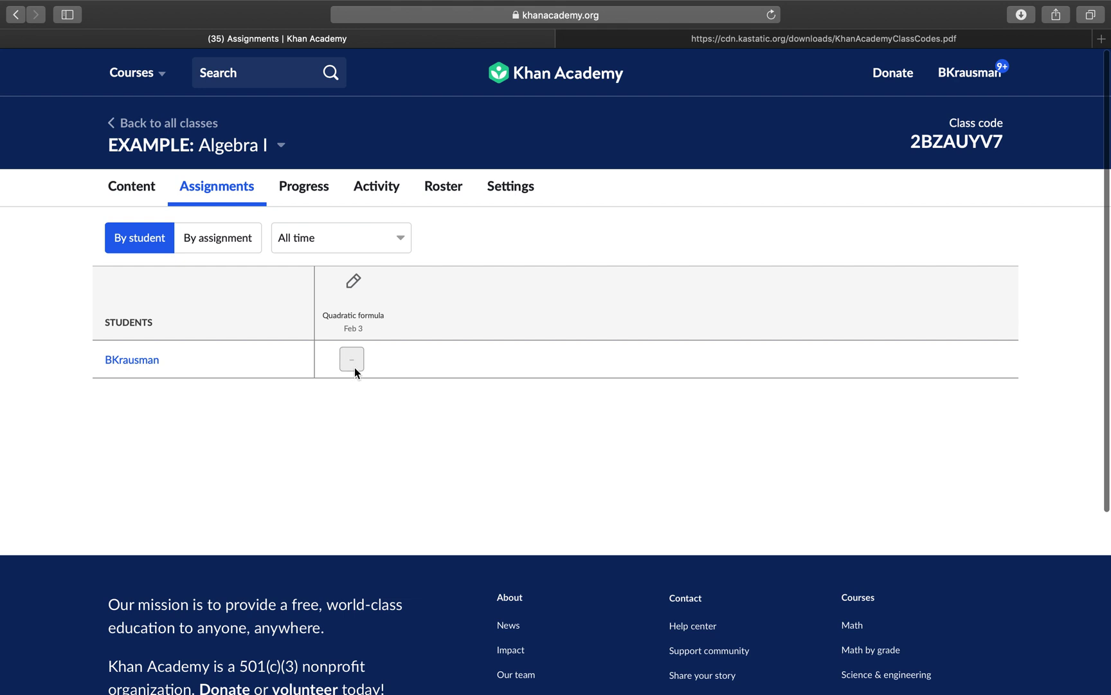
{"action": "left_click", "coordinate": [312, 190]}
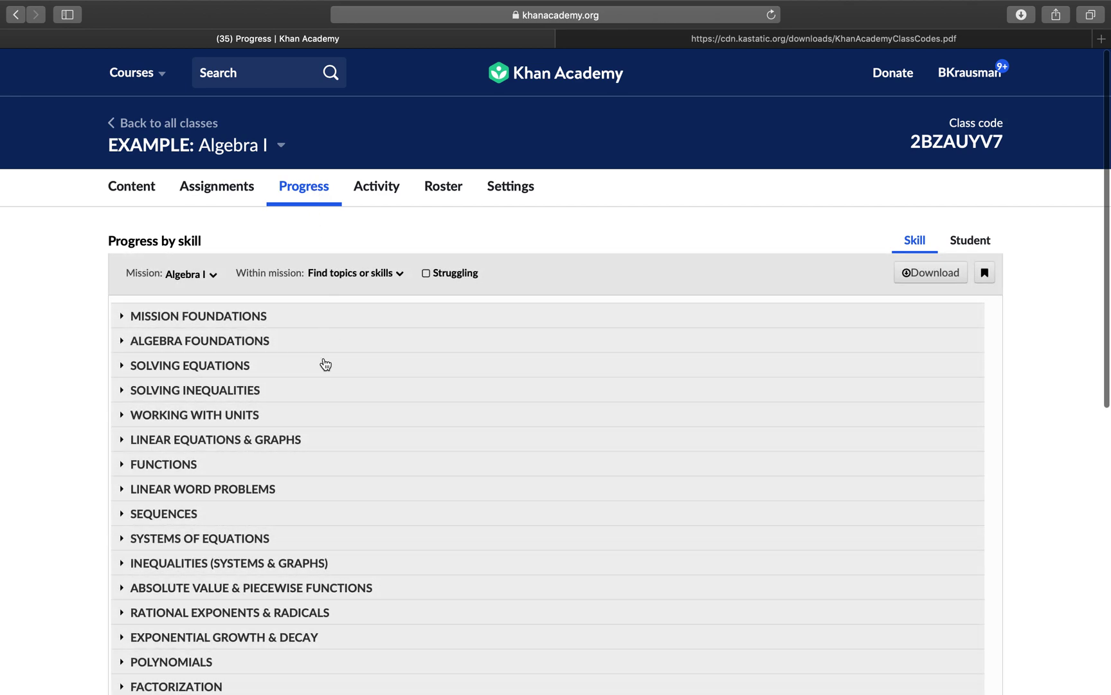
{"action": "left_click", "coordinate": [977, 239]}
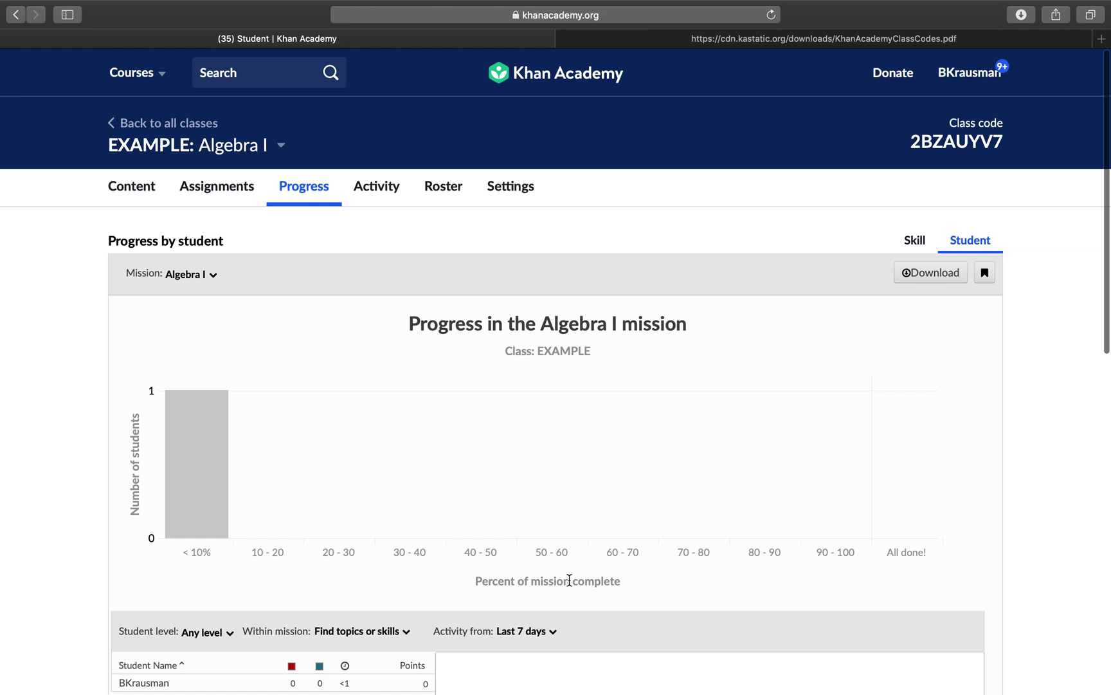
Step: Read the Activity chart's Quadratic formula session, then view the roster of its single student
{"action": "left_click", "coordinate": [371, 191]}
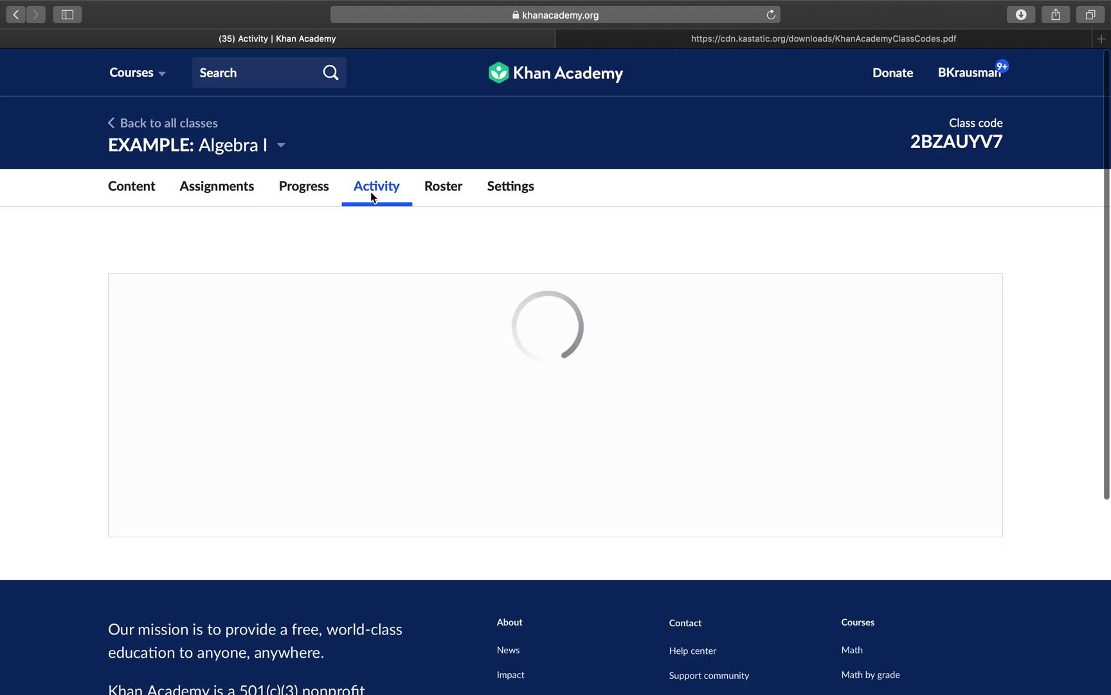
{"action": "mouse_move", "coordinate": [397, 417]}
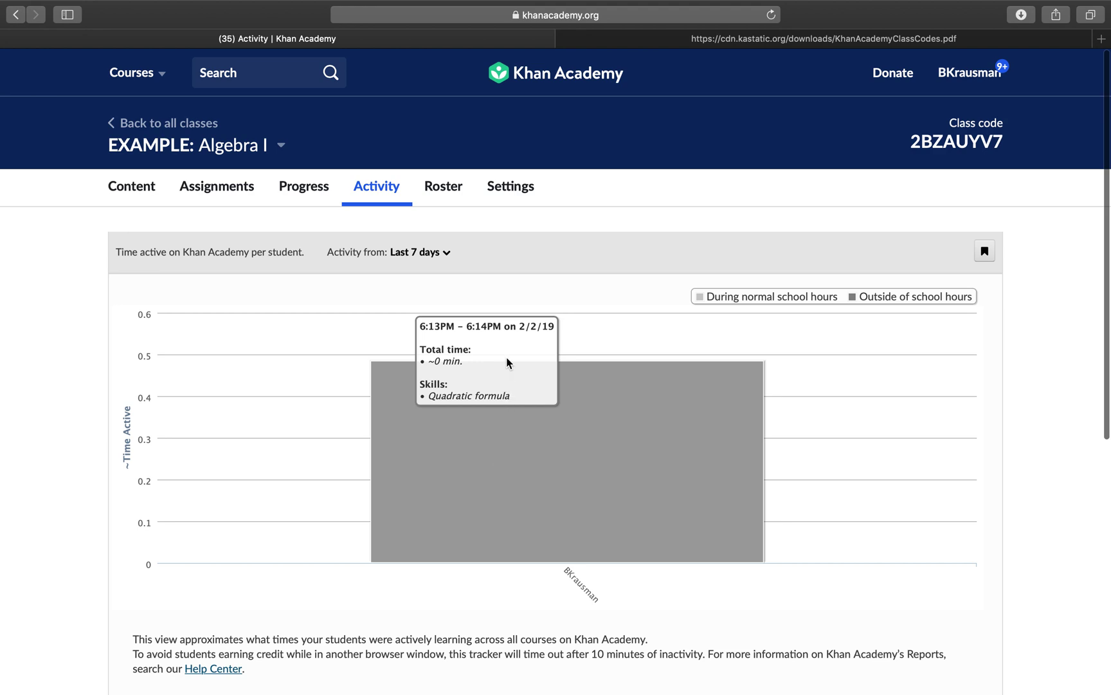
{"action": "left_click", "coordinate": [457, 190]}
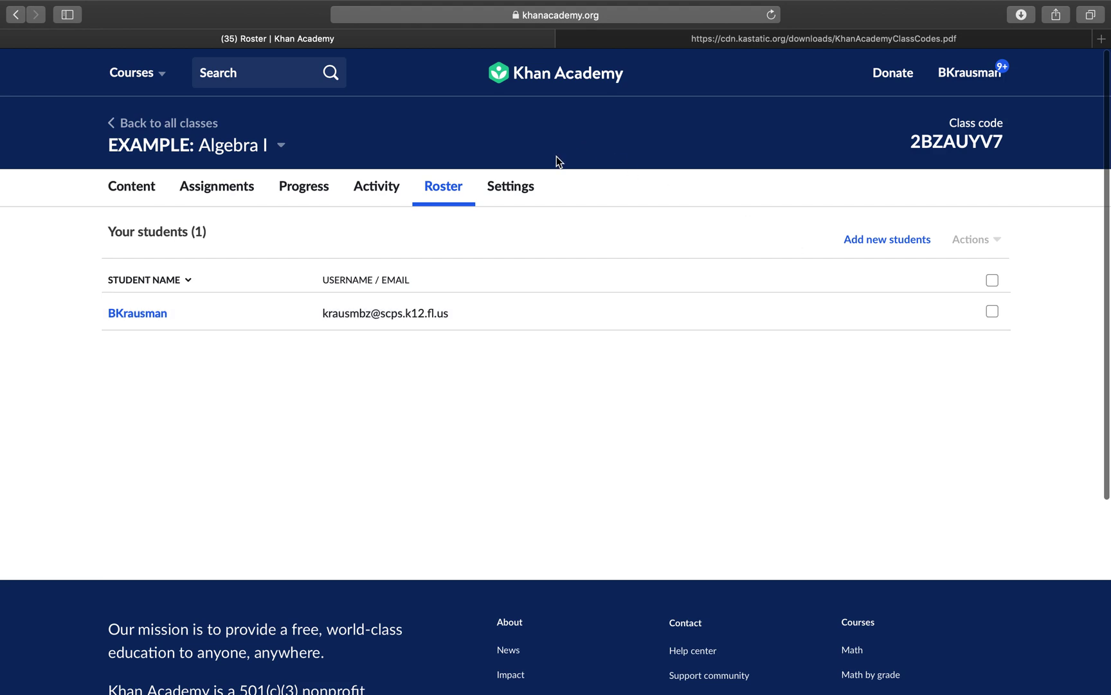
Step: Open the EXAMPLE class Settings to see its name, Algebra I course, CSV download and sync options
{"action": "left_click", "coordinate": [519, 189]}
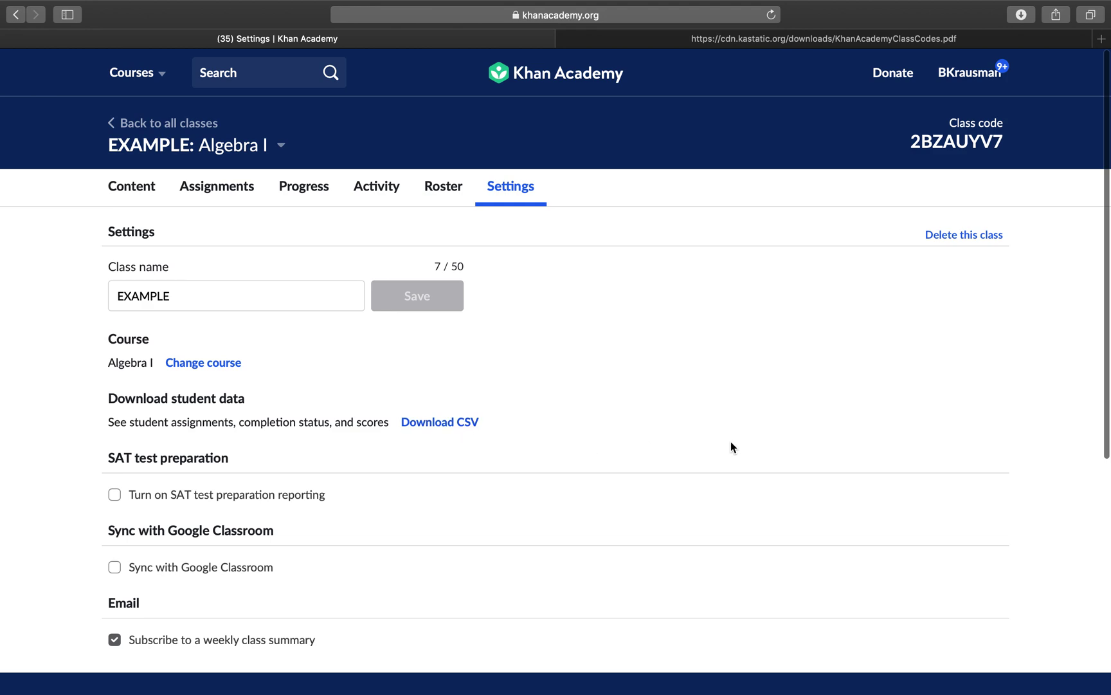
{"action": "scroll", "coordinate": [731, 447], "scroll_direction": "down", "scroll_amount": 3}
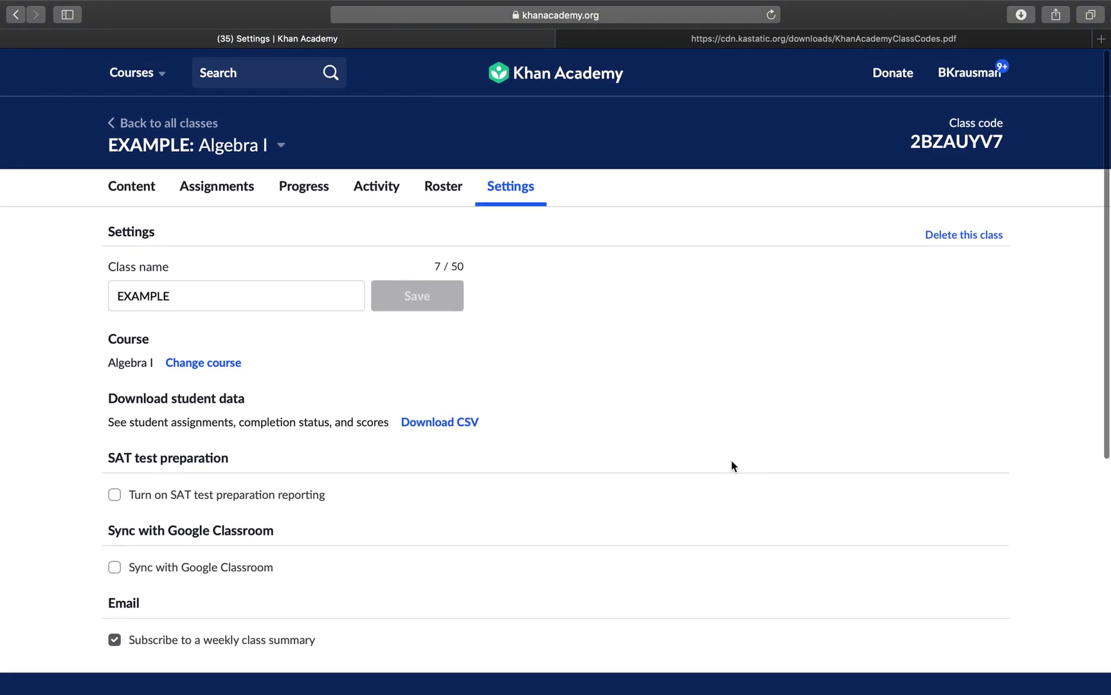